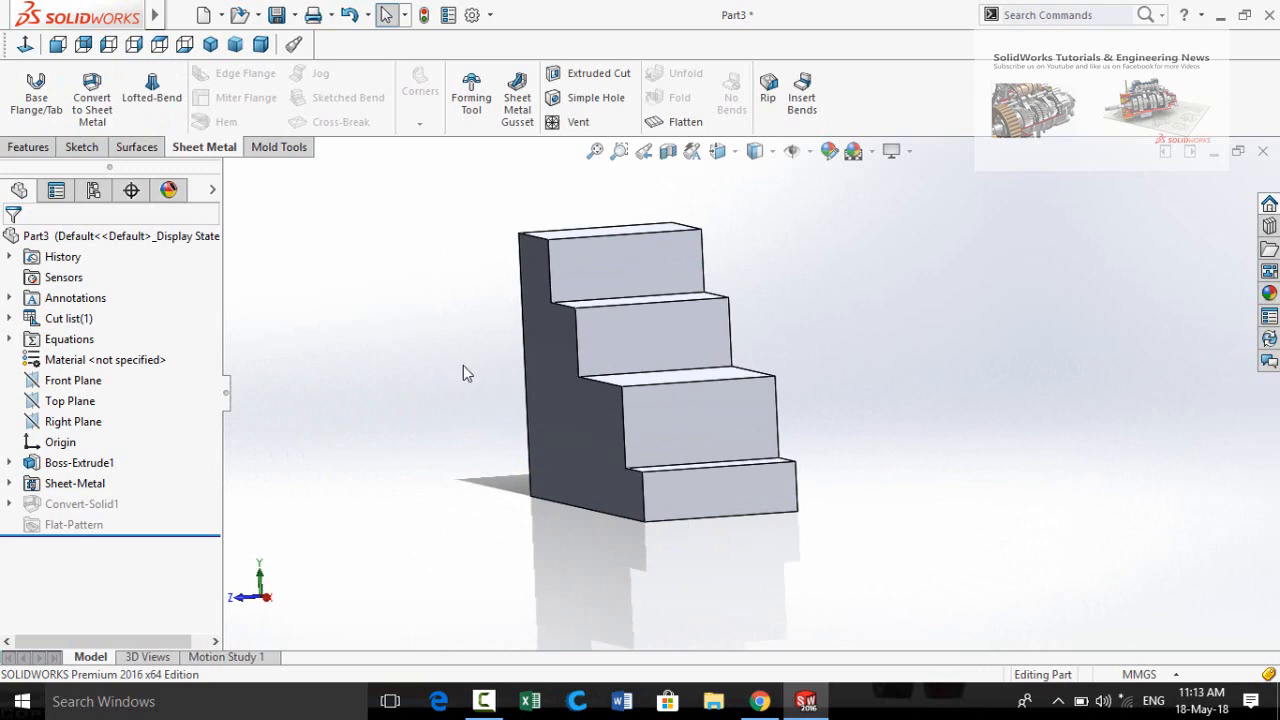
# Step: Unsuppress the Convert-Solid1 feature of the stepped part
pyautogui.moveTo(466, 371); pyautogui.dragTo(535, 390, button='middle')
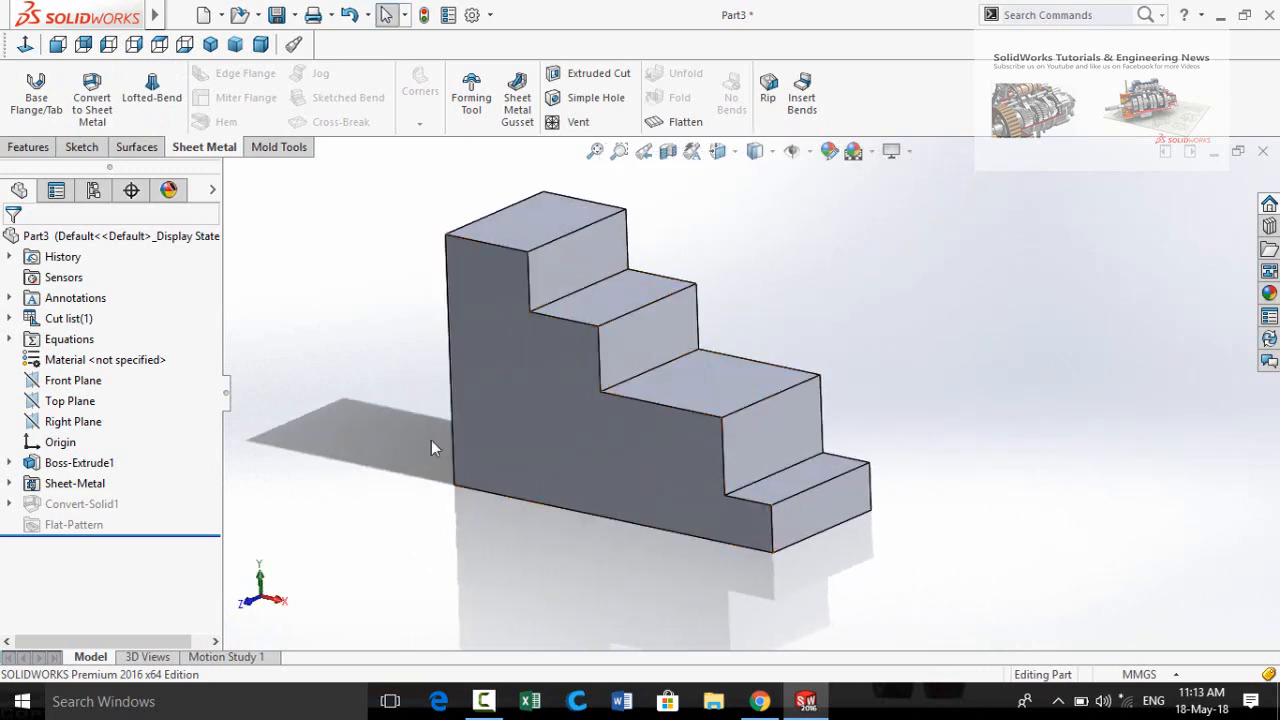
pyautogui.click(56, 508)
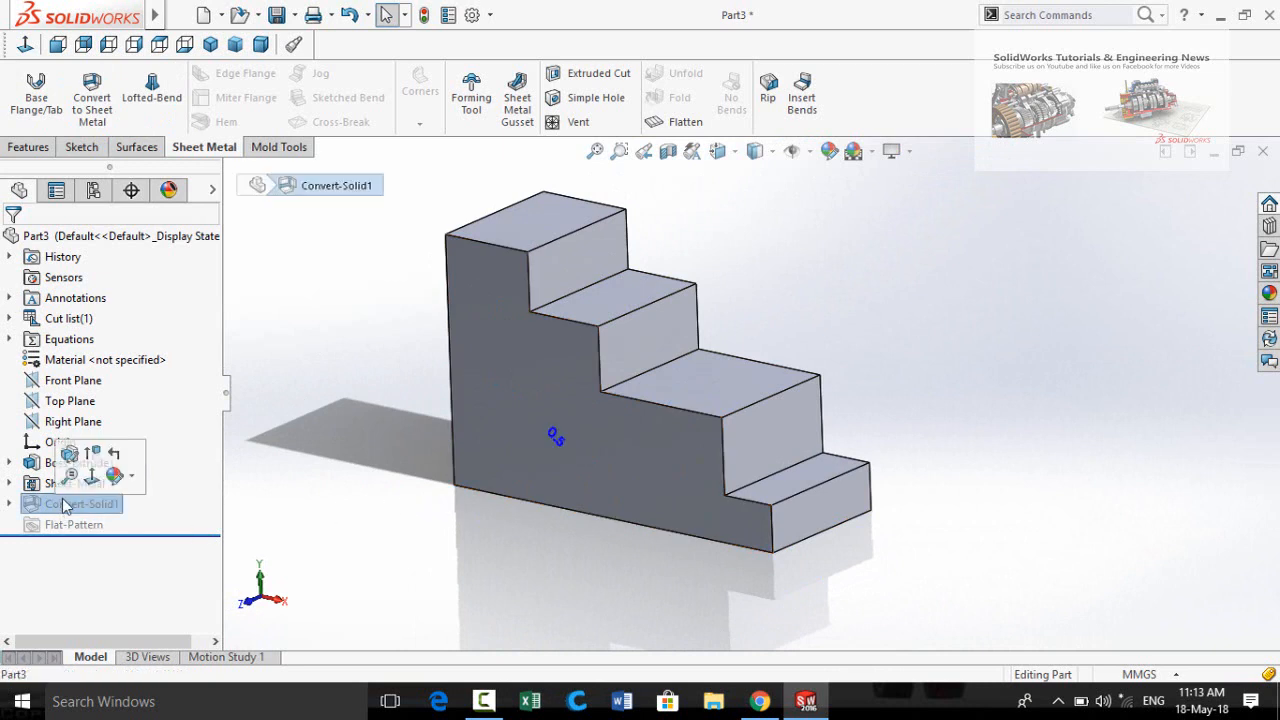
pyautogui.click(91, 455)
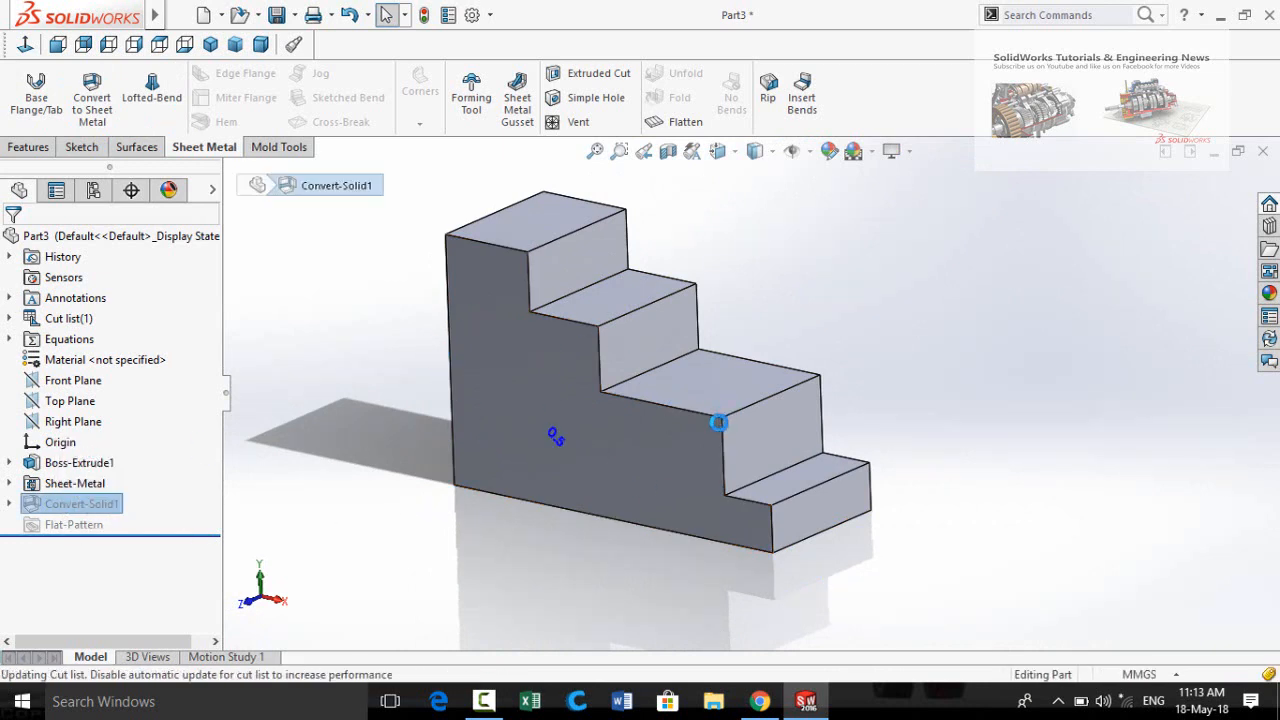
# Step: Examine the bends, rip gaps and stepped faces of the converted sheet metal part up close and from both sides
pyautogui.moveTo(647, 359); pyautogui.dragTo(737, 554, button='middle')
pyautogui.scroll(-6, 749, 459)
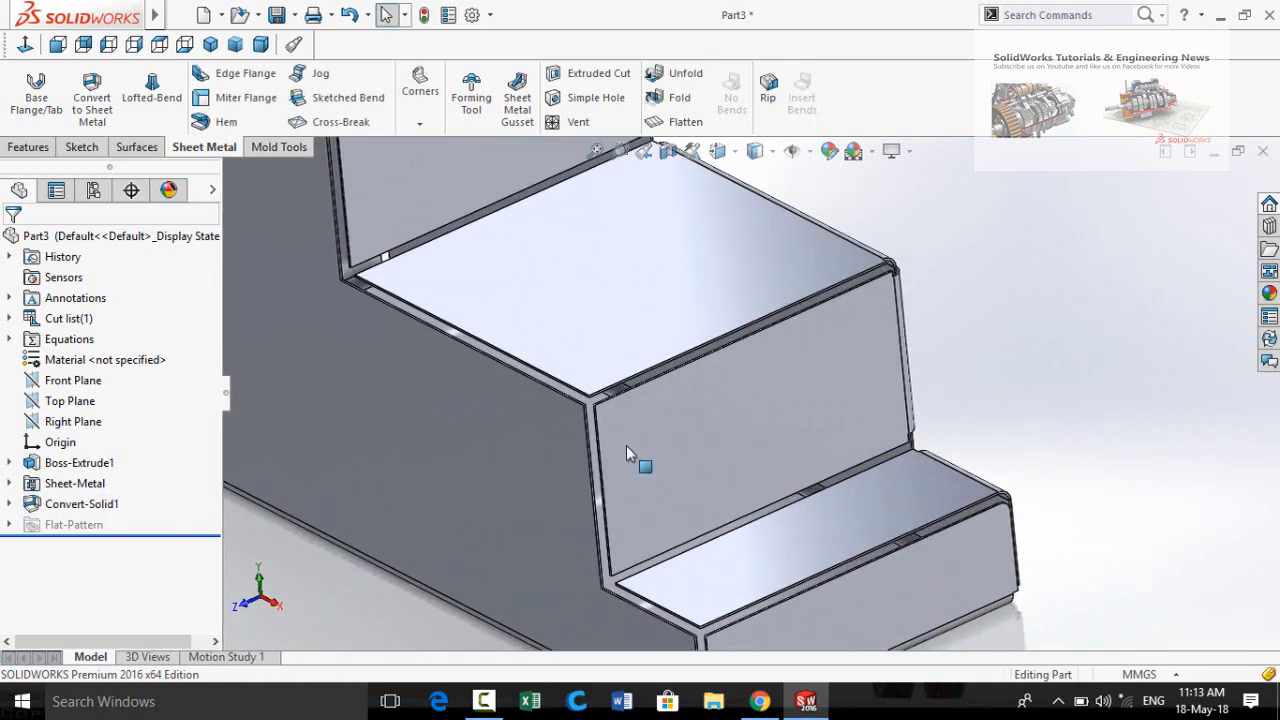
pyautogui.moveTo(626, 445); pyautogui.dragTo(667, 475, button='middle')
pyautogui.scroll(4, 667, 475)
pyautogui.moveTo(716, 428); pyautogui.dragTo(600, 497, button='middle')
pyautogui.scroll(-3, 677, 324)
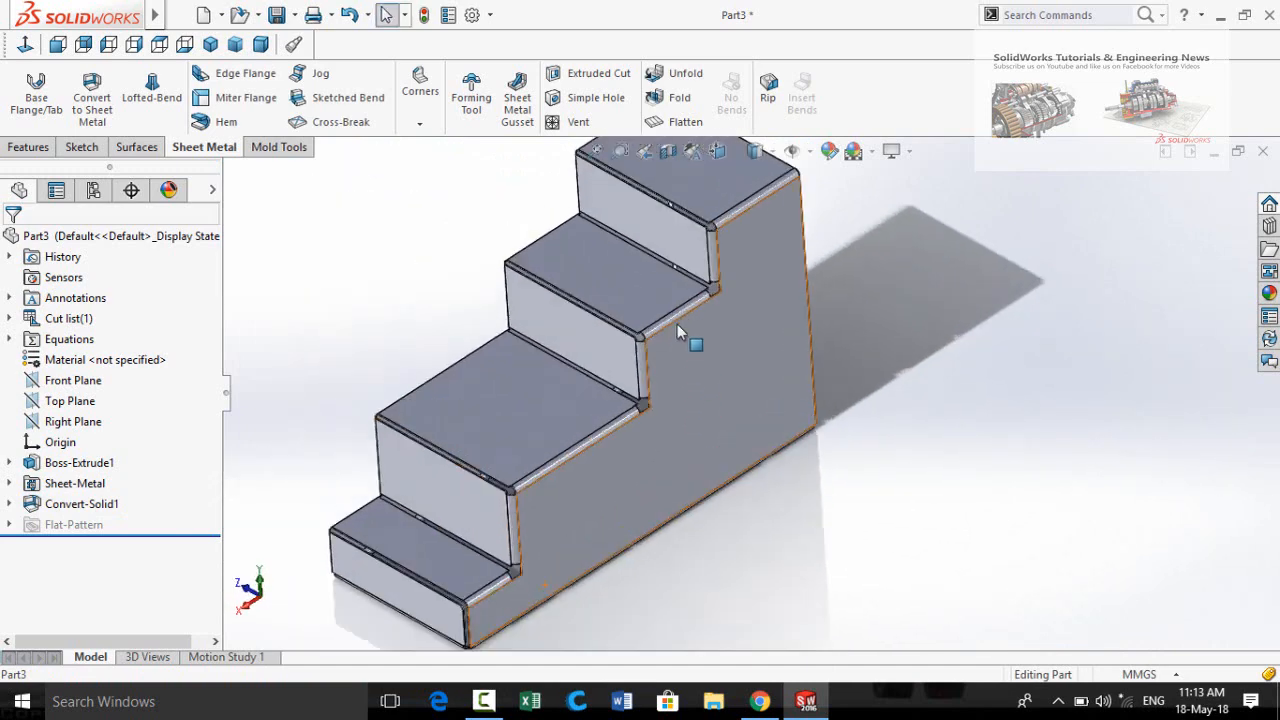
pyautogui.scroll(-3, 677, 324)
pyautogui.moveTo(633, 542)
pyautogui.mouseDown(button='middle')
pyautogui.moveTo(552, 578)
pyautogui.moveTo(654, 446)
pyautogui.moveTo(645, 522)
pyautogui.mouseUp(button='middle')
pyautogui.scroll(4, 642, 568)
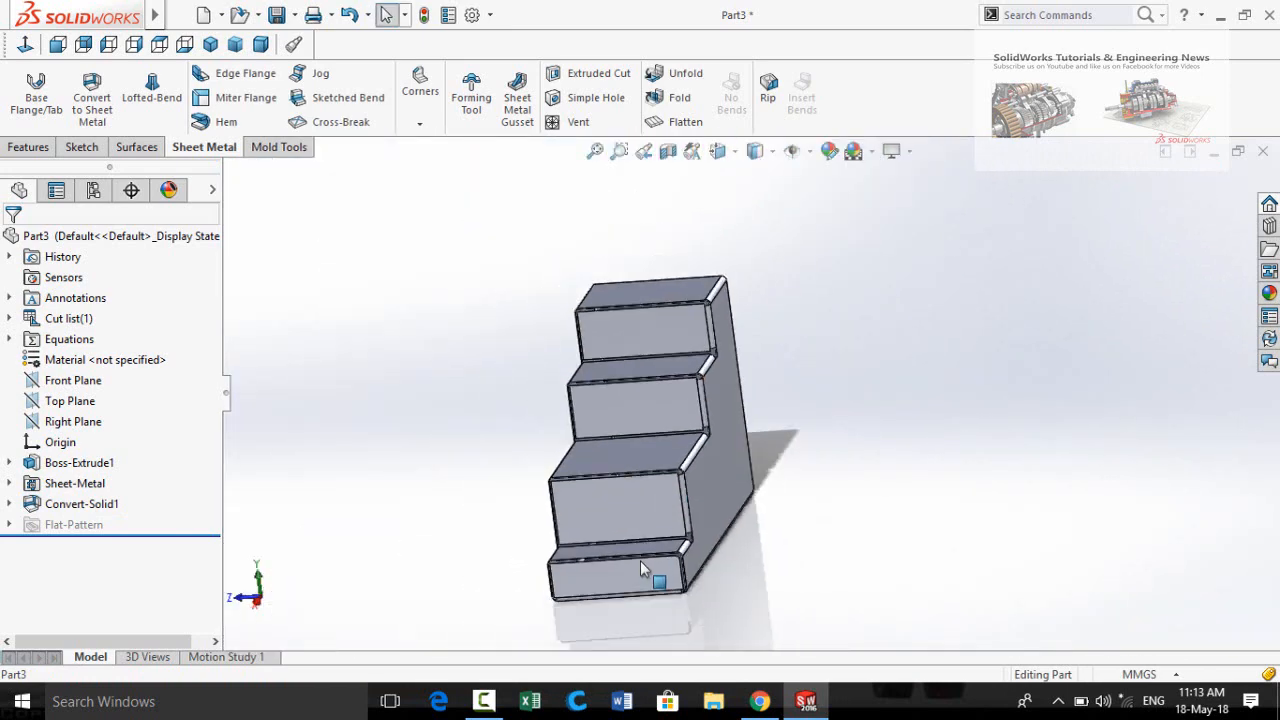
pyautogui.moveTo(642, 568); pyautogui.dragTo(722, 580, button='middle')
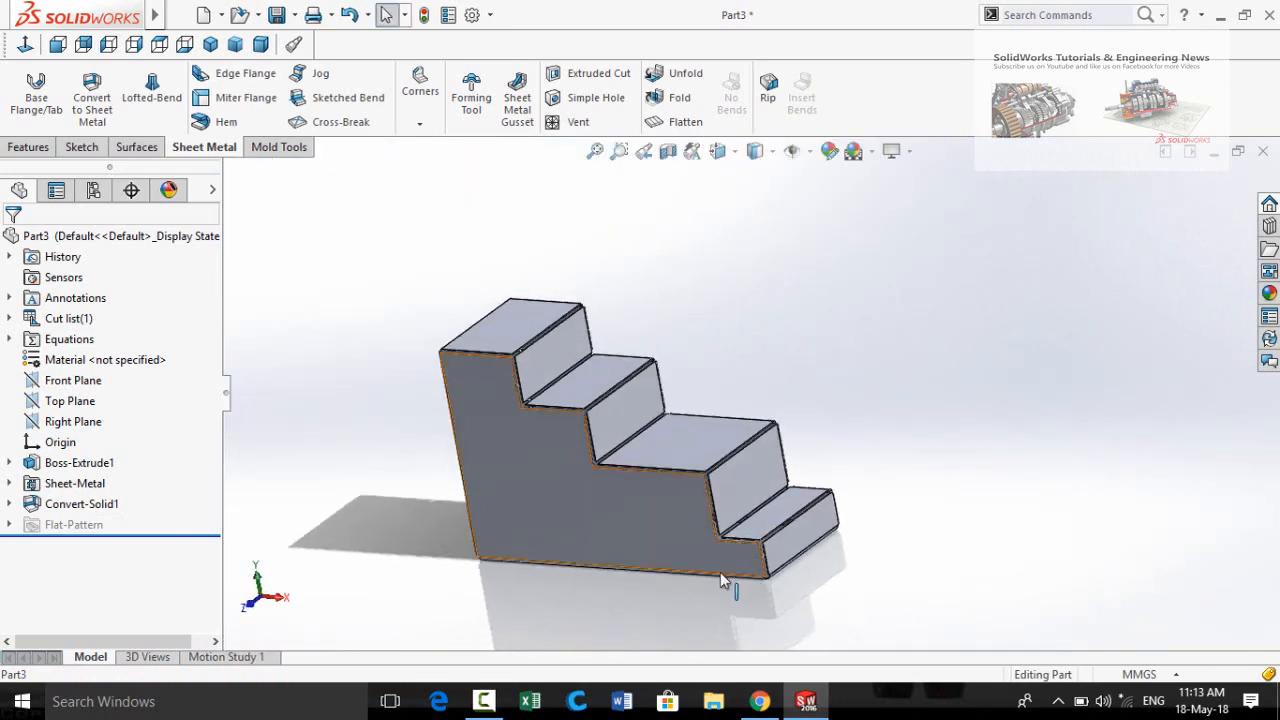
pyautogui.moveTo(617, 472); pyautogui.dragTo(586, 480, button='middle')
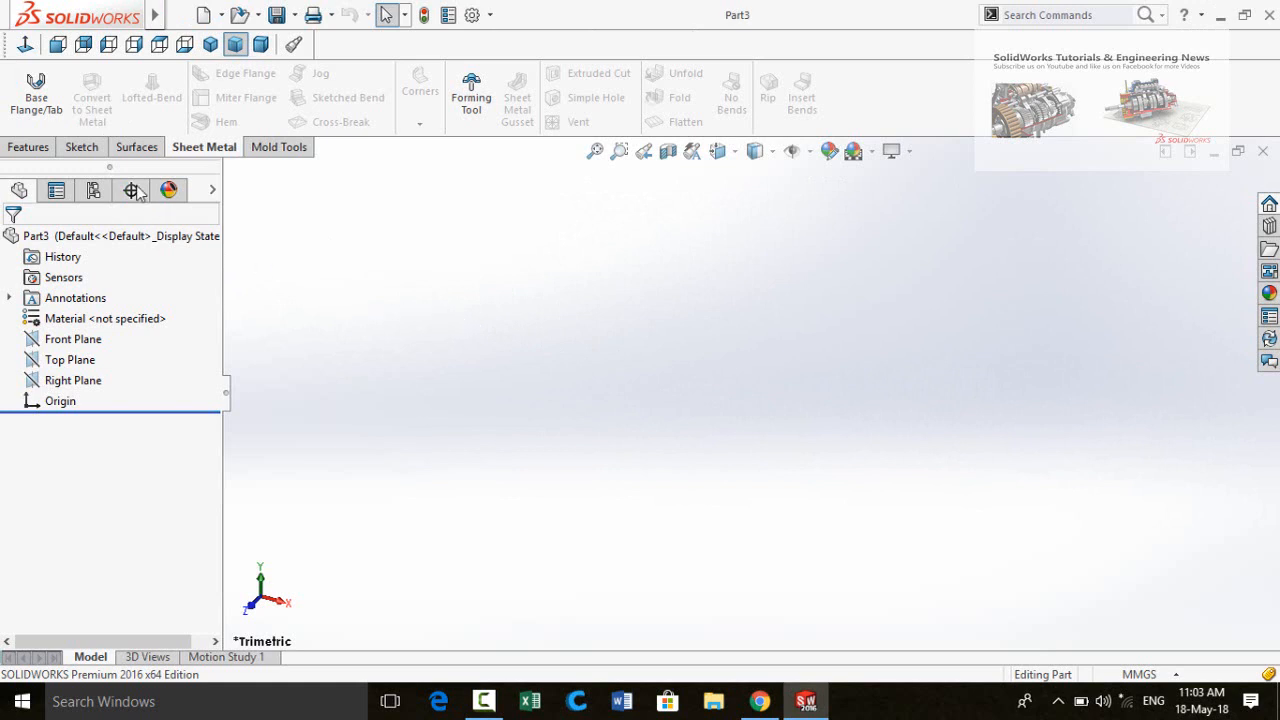
# Step: Start a sketch on the Front Plane and draw a vertical line upward from the origin
pyautogui.click(84, 148)
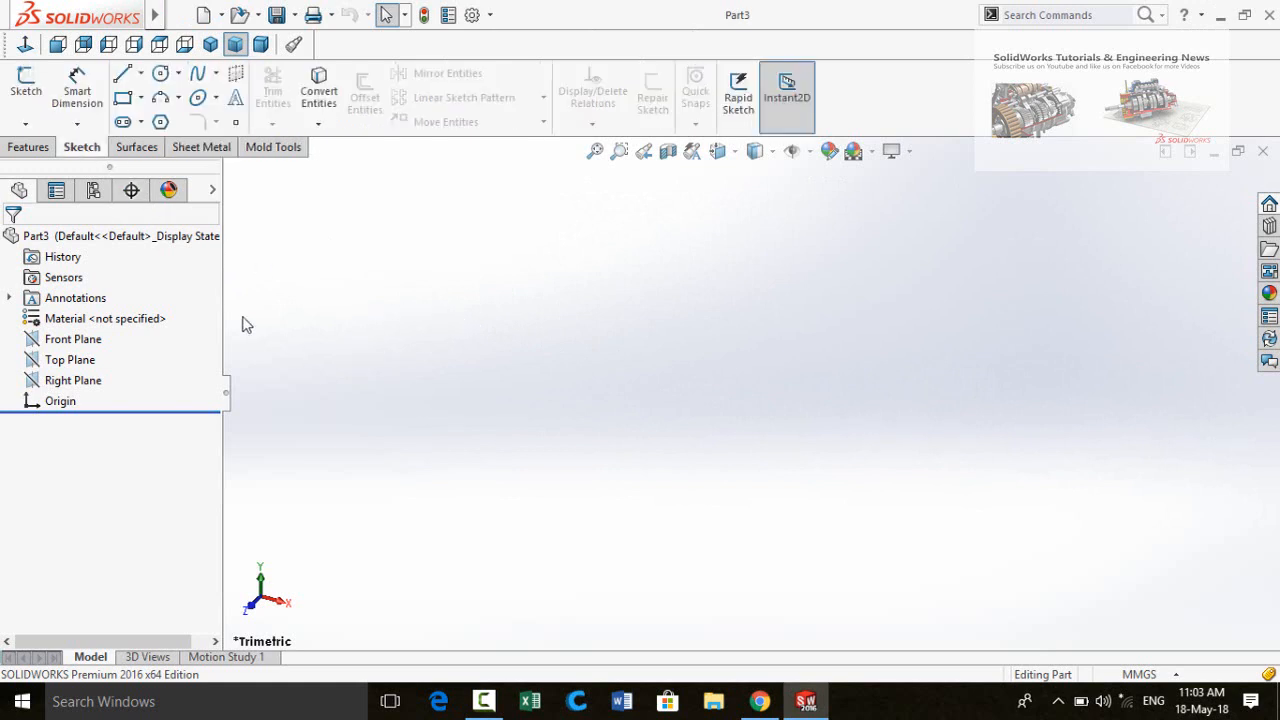
pyautogui.click(65, 339)
pyautogui.click(46, 314)
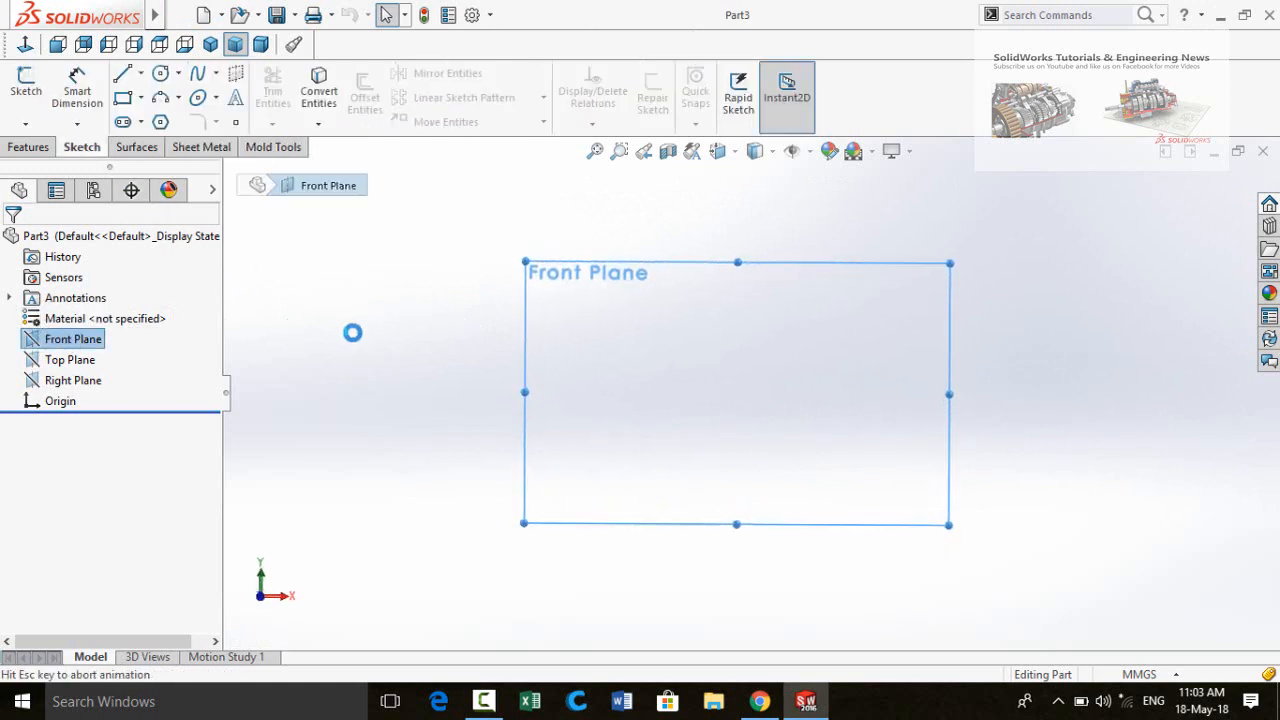
pyautogui.click(123, 76)
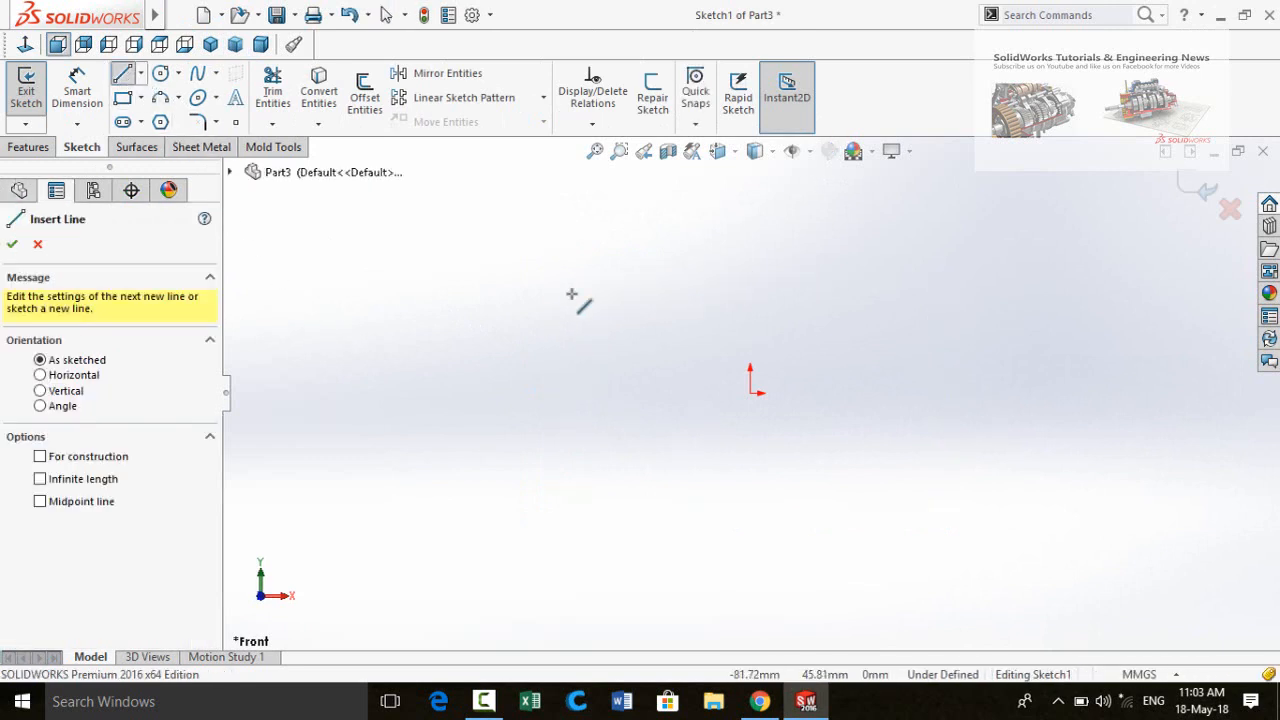
pyautogui.click(749, 381)
pyautogui.click(750, 214)
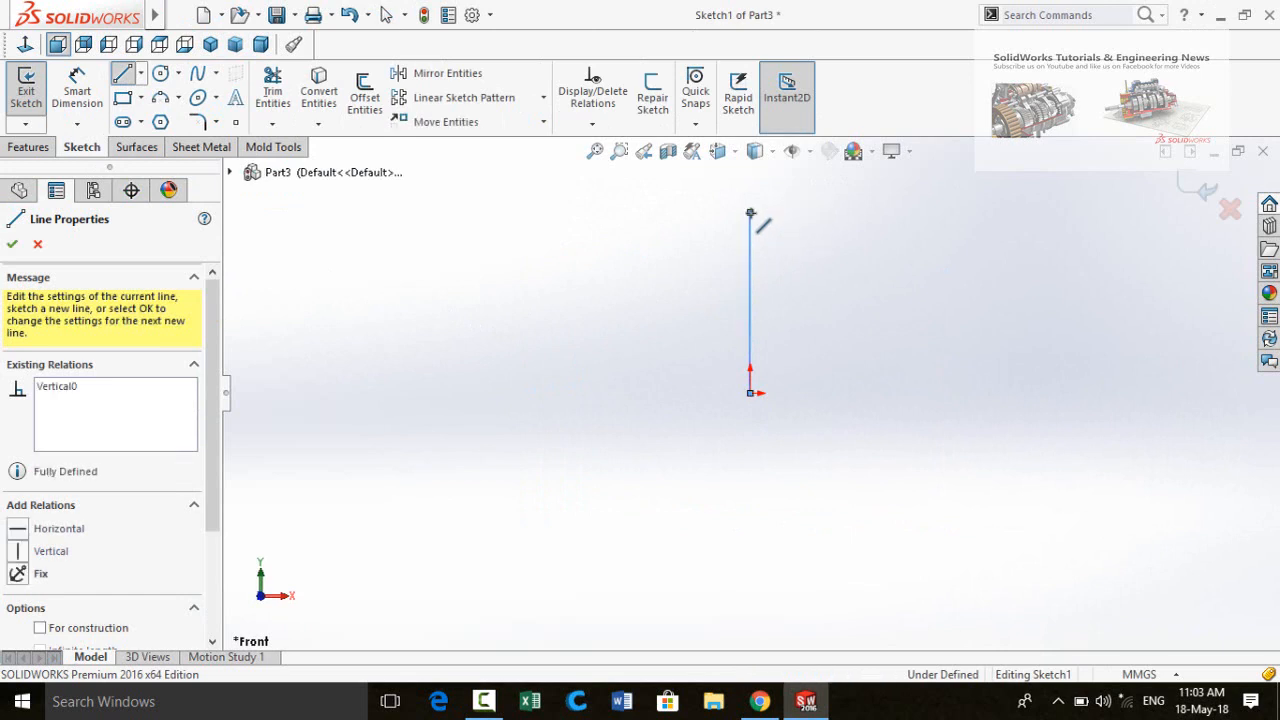
# Step: Draw four descending steps from the vertical line's upper end and close the profile at the origin with a base about 120 mm long
pyautogui.click(821, 212)
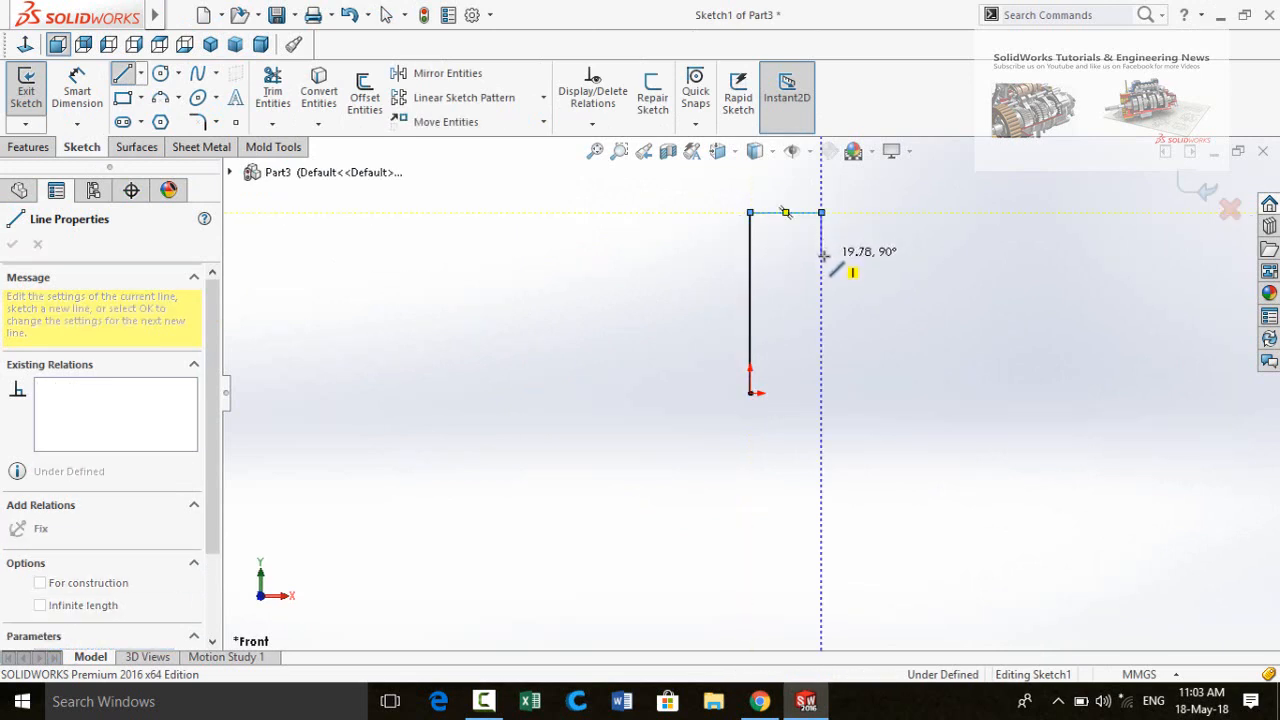
pyautogui.click(821, 255)
pyautogui.click(880, 255)
pyautogui.click(880, 303)
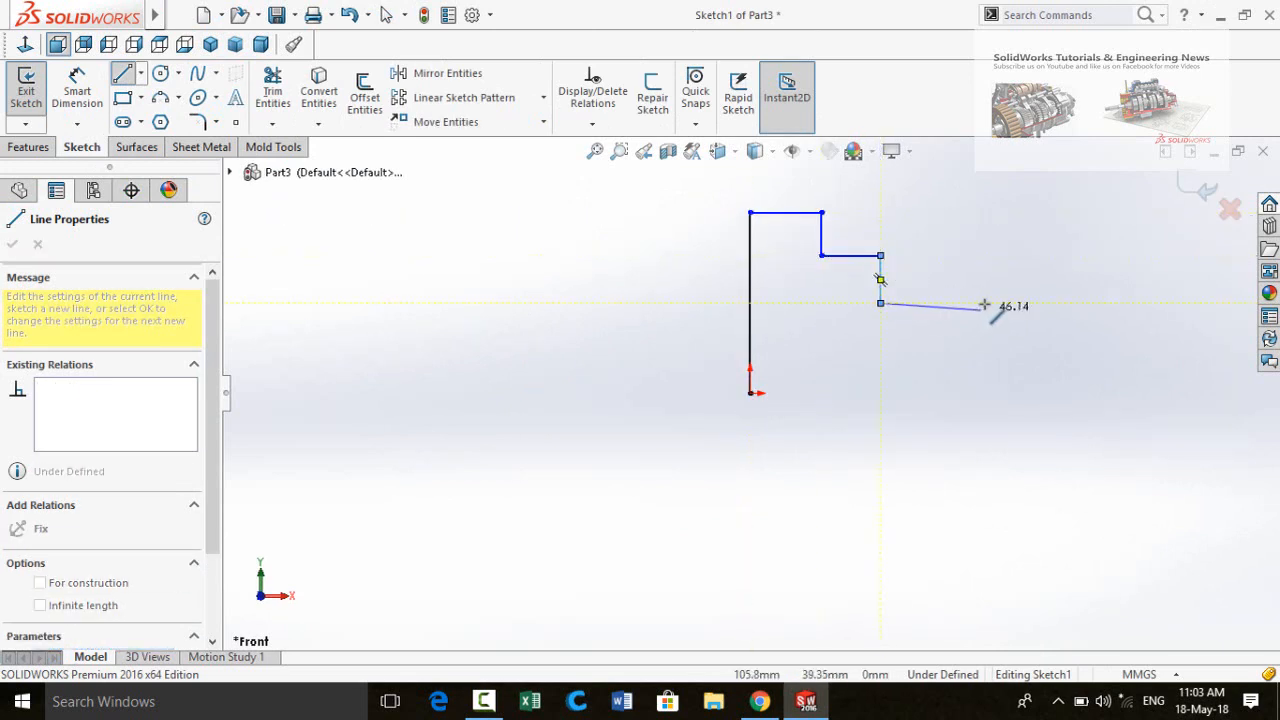
pyautogui.click(985, 303)
pyautogui.click(985, 358)
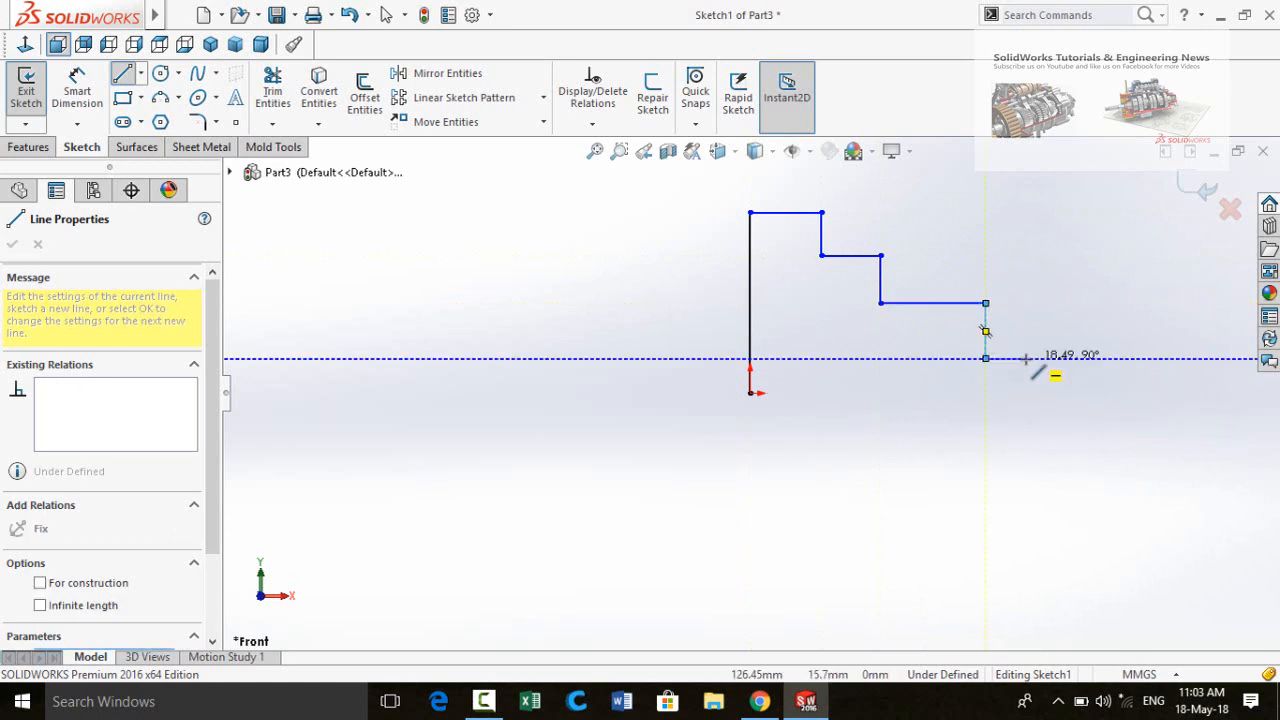
pyautogui.click(1025, 358)
pyautogui.click(1025, 392)
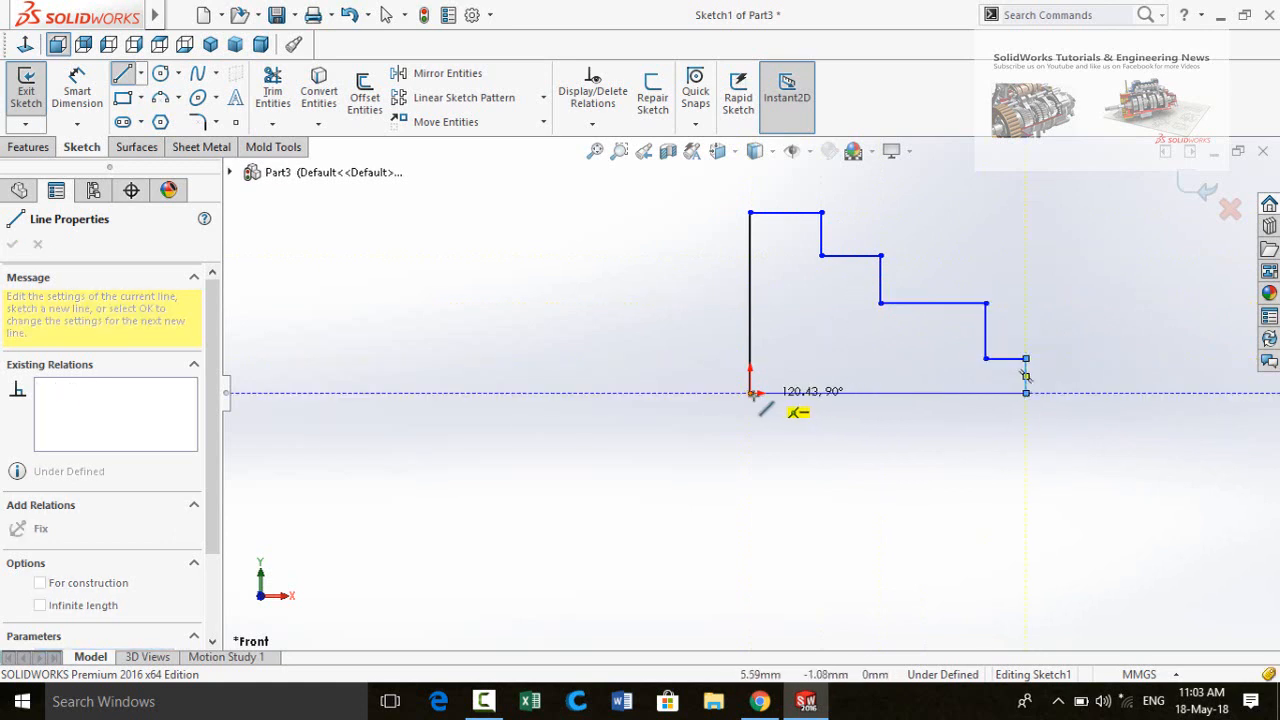
pyautogui.click(751, 393)
pyautogui.scroll(-2, 883, 433)
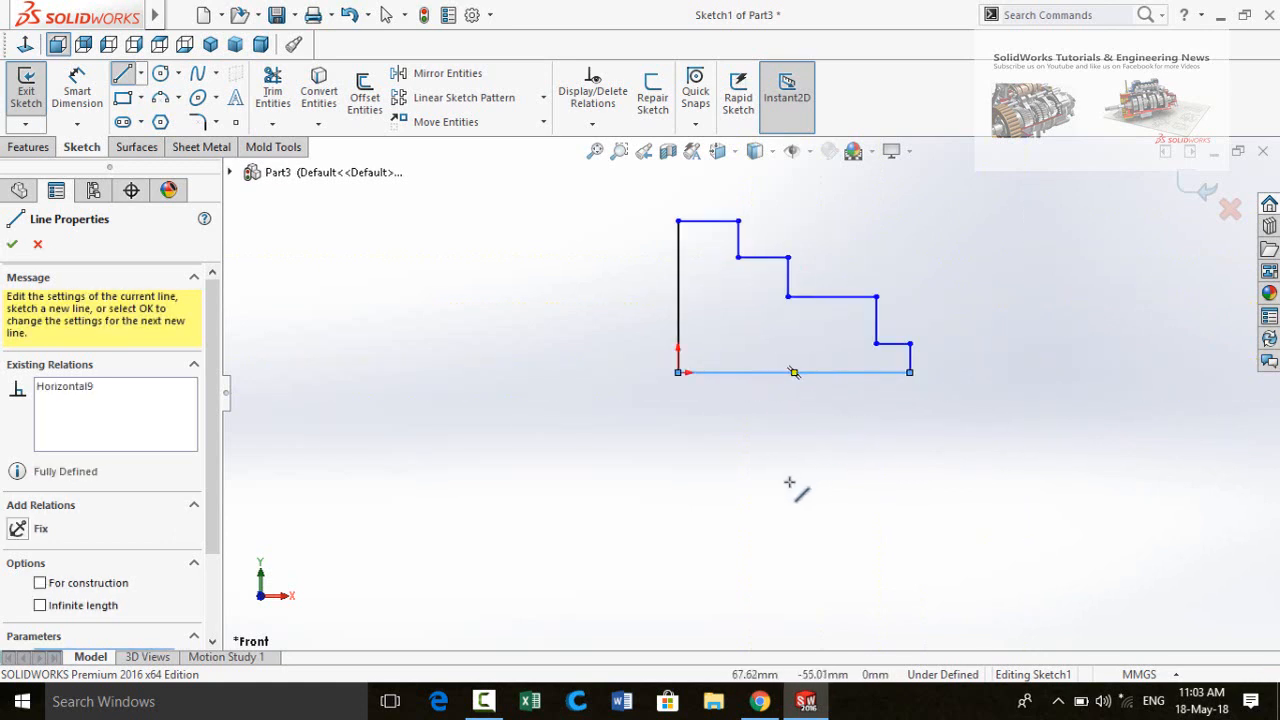
pyautogui.press('Escape')
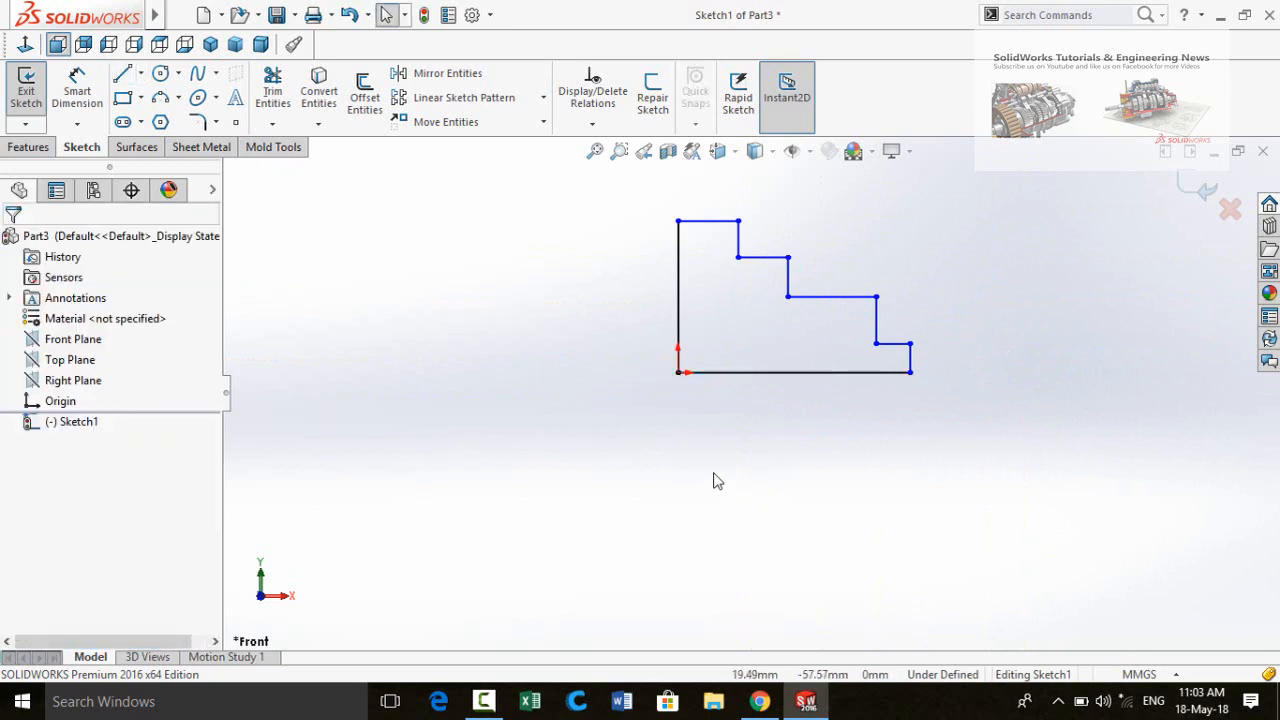
# Step: Extrude the staircase profile as a Blind boss to a depth of 50 mm
pyautogui.moveTo(717, 481)
pyautogui.mouseDown(button='middle')
pyautogui.moveTo(680, 451)
pyautogui.moveTo(806, 480)
pyautogui.moveTo(777, 466)
pyautogui.moveTo(754, 508)
pyautogui.mouseUp(button='middle')
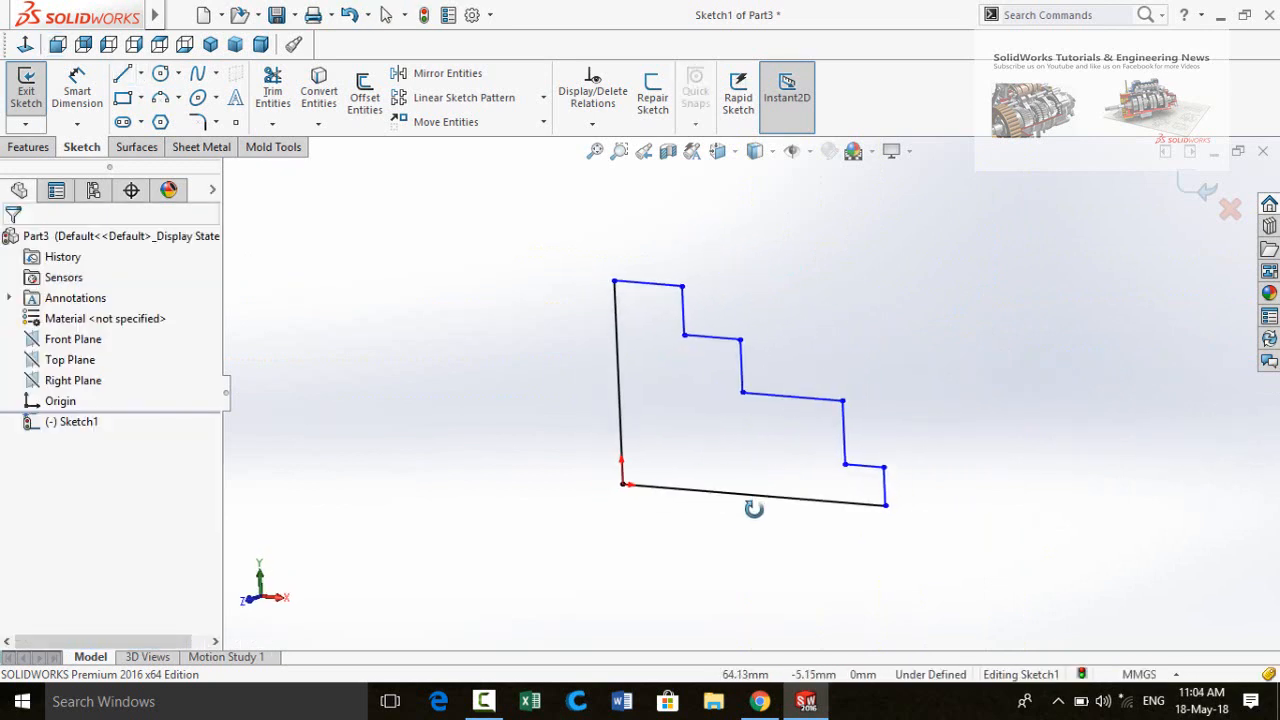
pyautogui.click(28, 147)
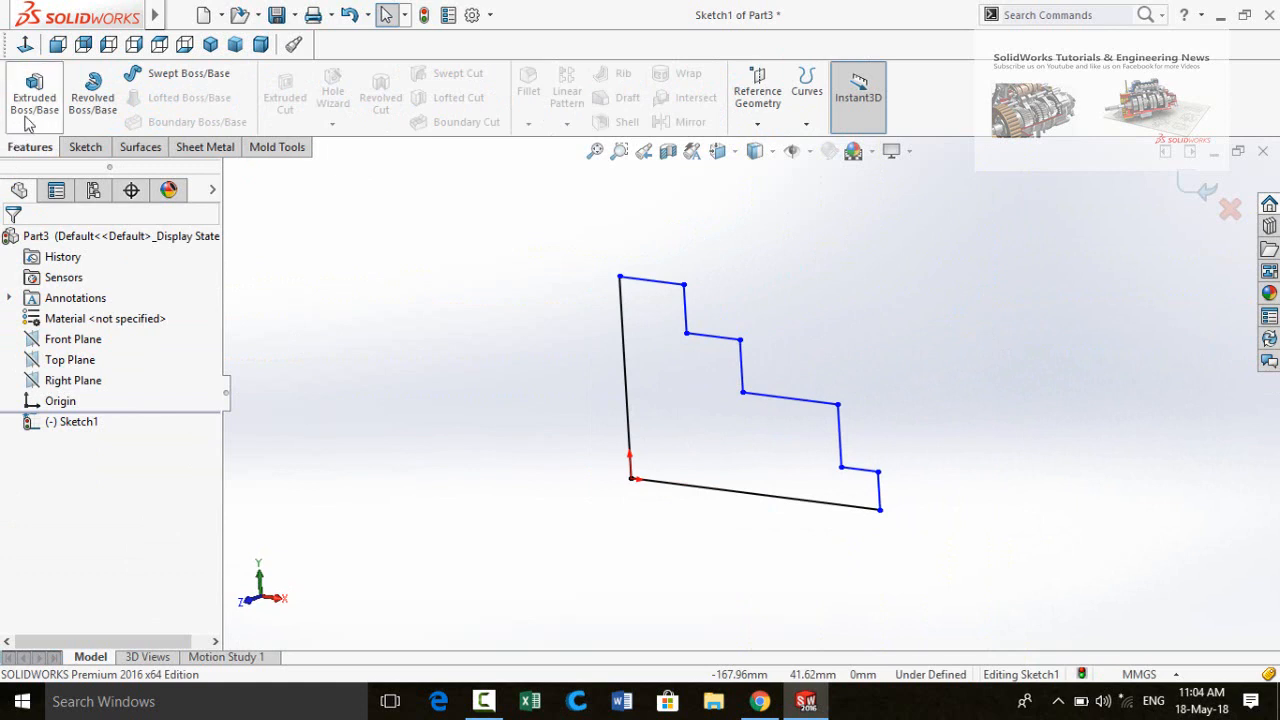
pyautogui.click(28, 120)
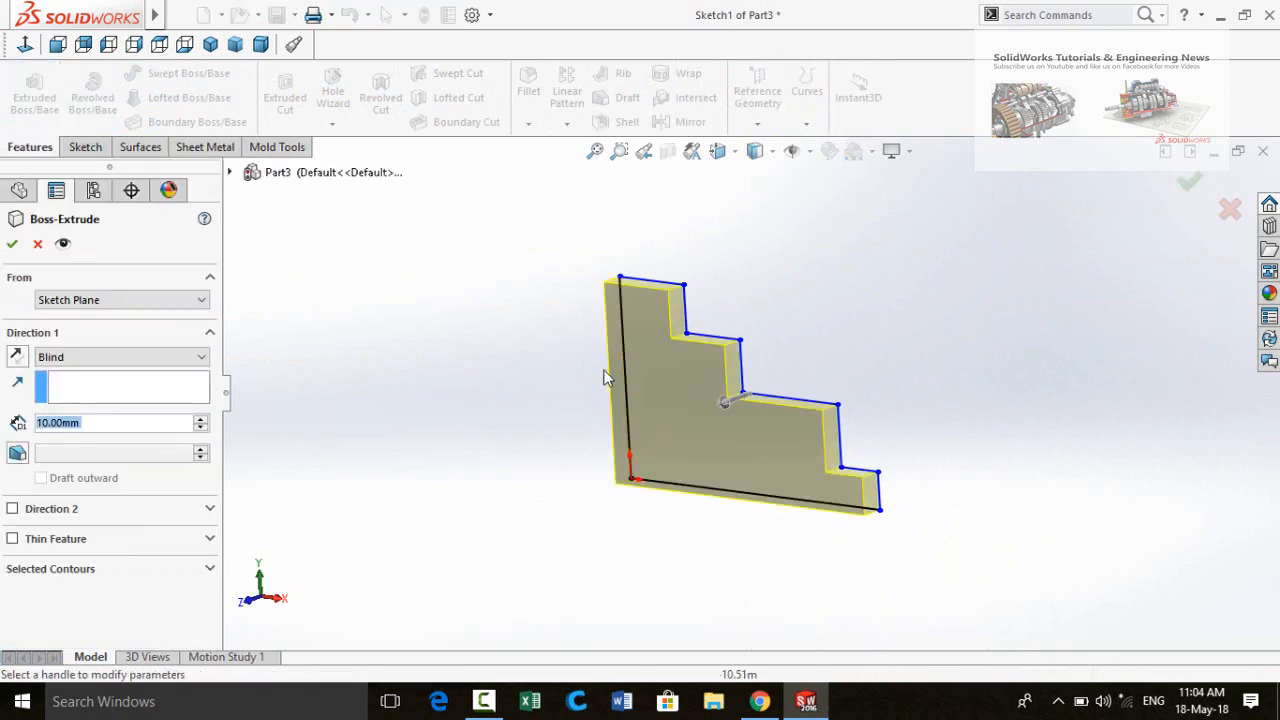
pyautogui.moveTo(502, 331); pyautogui.dragTo(499, 404, button='middle')
pyautogui.moveTo(877, 374); pyautogui.dragTo(703, 497, button='middle')
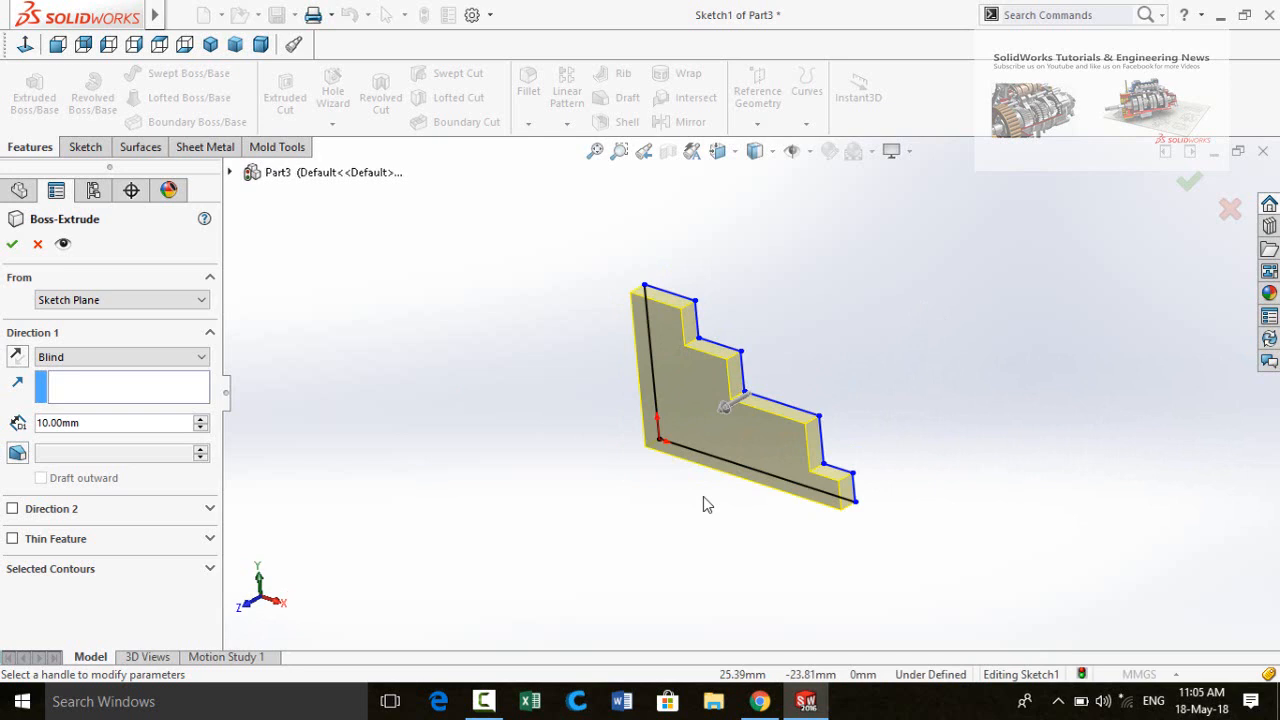
pyautogui.moveTo(600, 440)
pyautogui.mouseDown(button='middle')
pyautogui.moveTo(617, 460)
pyautogui.moveTo(611, 438)
pyautogui.mouseUp(button='middle')
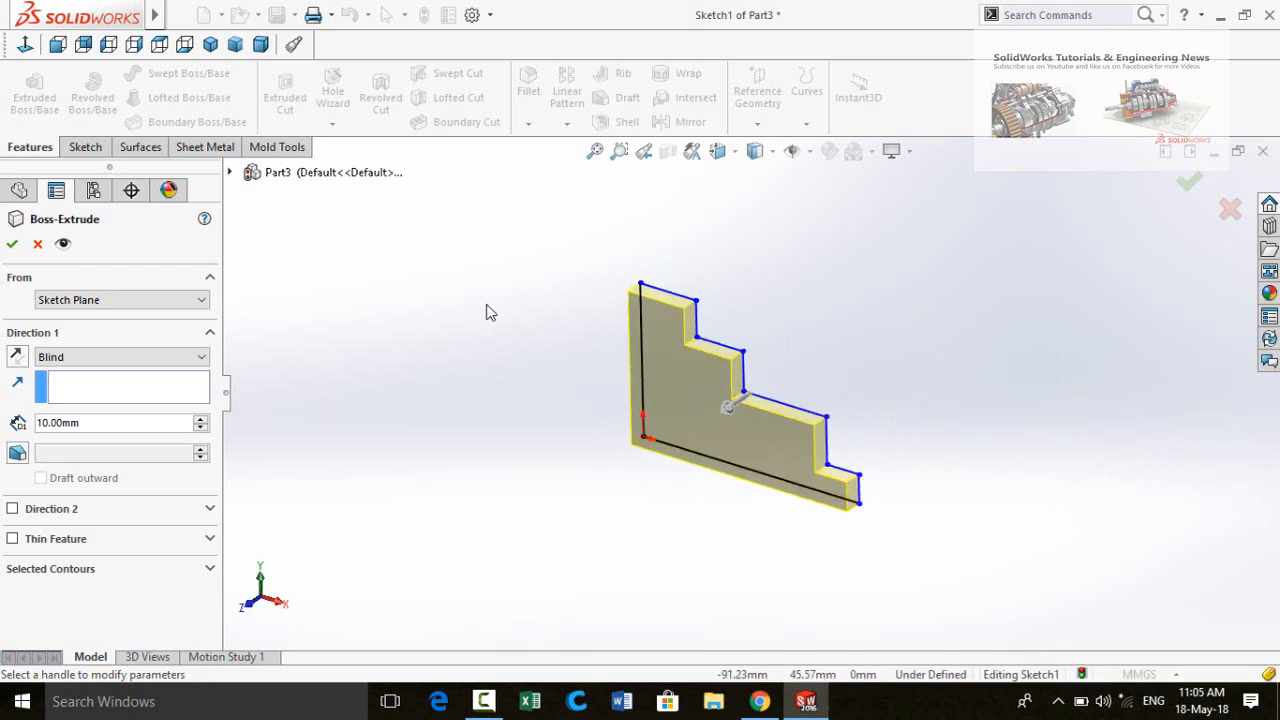
pyautogui.moveTo(568, 395)
pyautogui.mouseDown(button='middle')
pyautogui.moveTo(551, 380)
pyautogui.moveTo(575, 415)
pyautogui.mouseUp(button='middle')
pyautogui.click(200, 420)
pyautogui.click(200, 420)
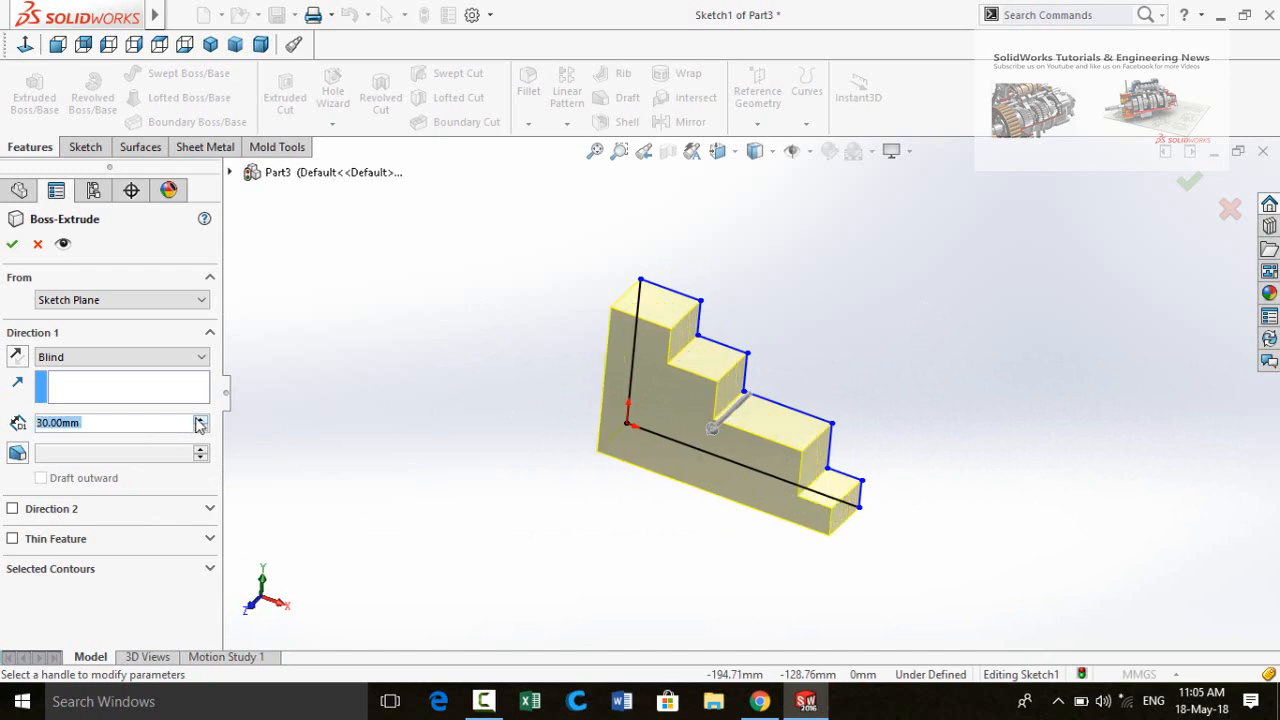
pyautogui.click(200, 420)
pyautogui.click(200, 421)
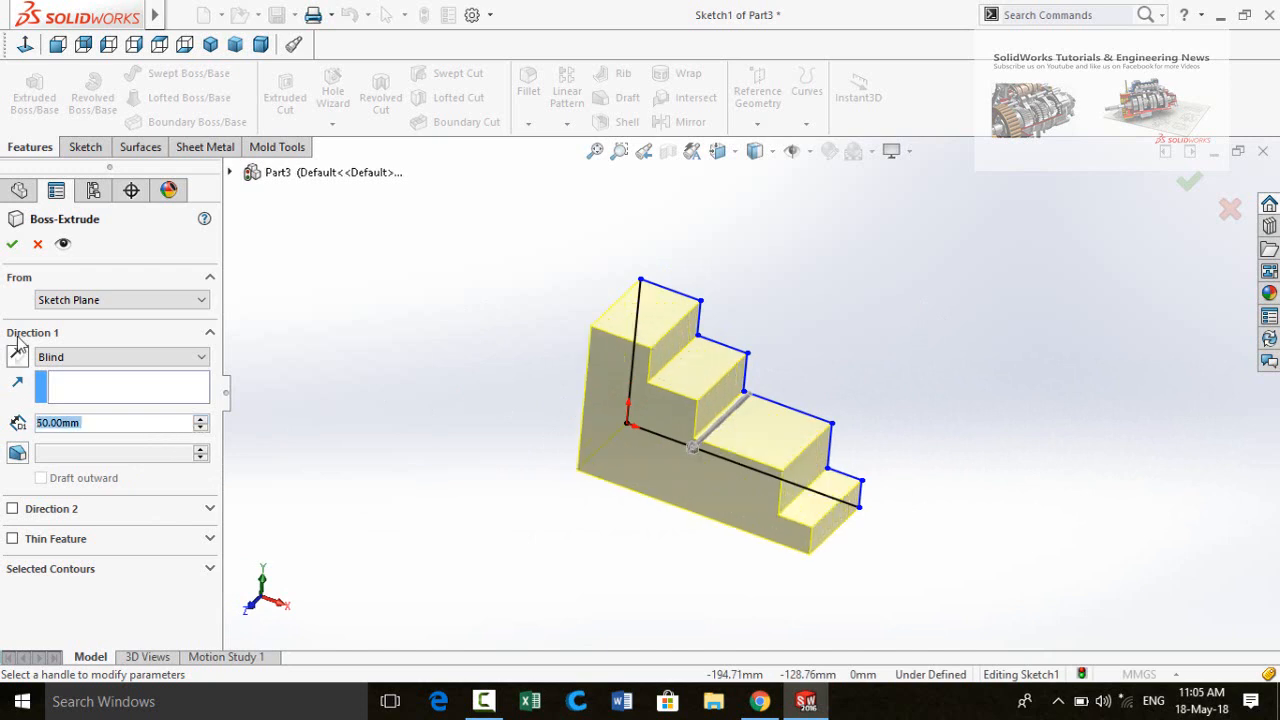
pyautogui.click(12, 246)
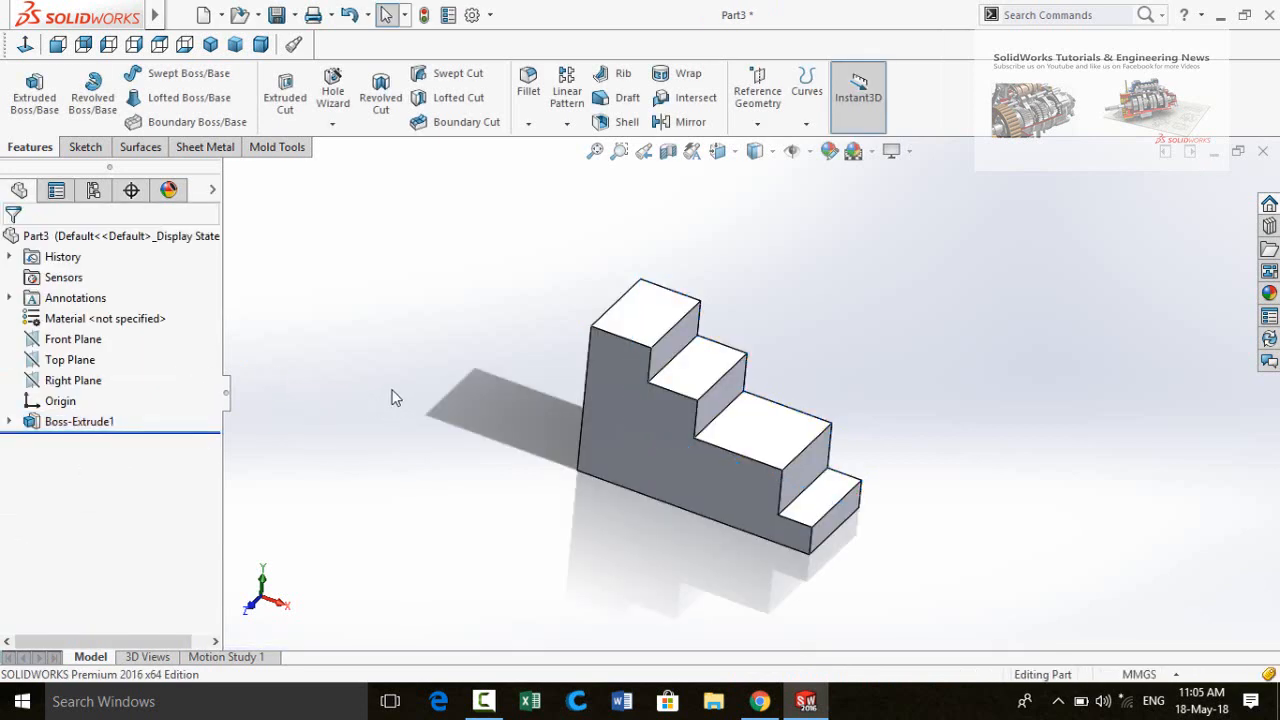
# Step: Start Convert To Sheet Metal on the staircase solid and pick its underside as the fixed face
pyautogui.moveTo(391, 397); pyautogui.dragTo(229, 196, button='middle')
pyautogui.click(206, 147)
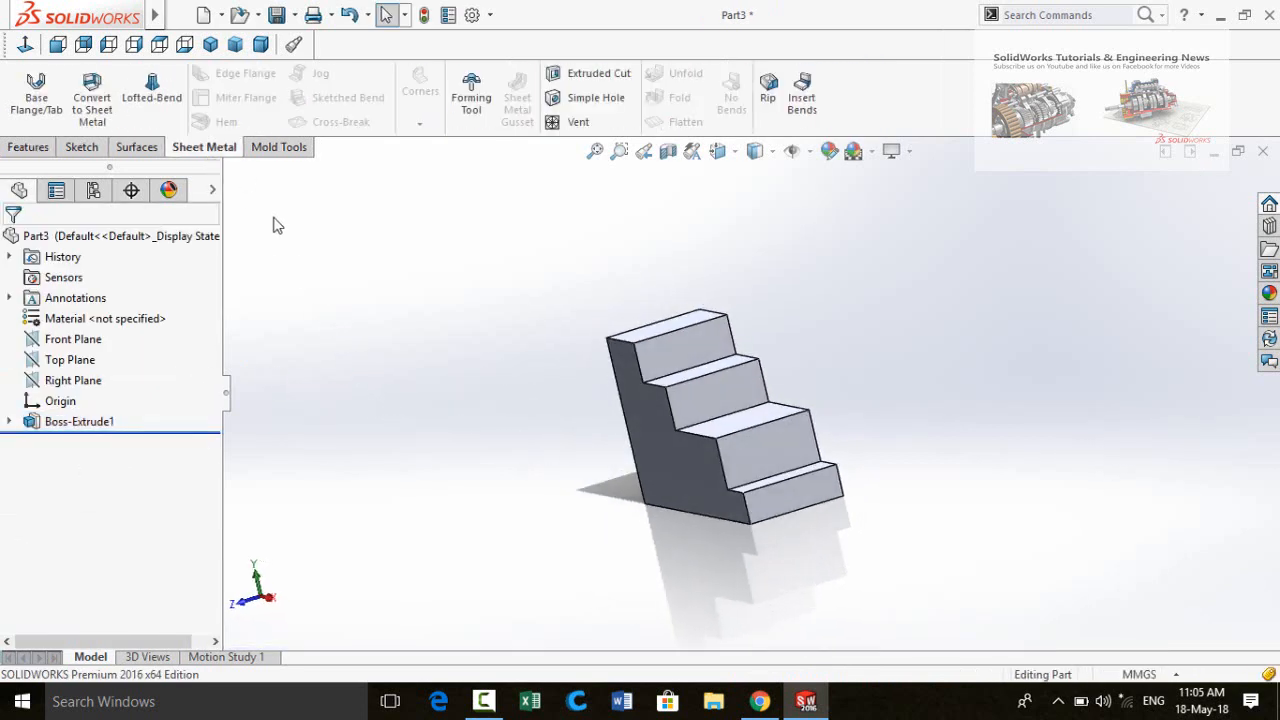
pyautogui.click(92, 104)
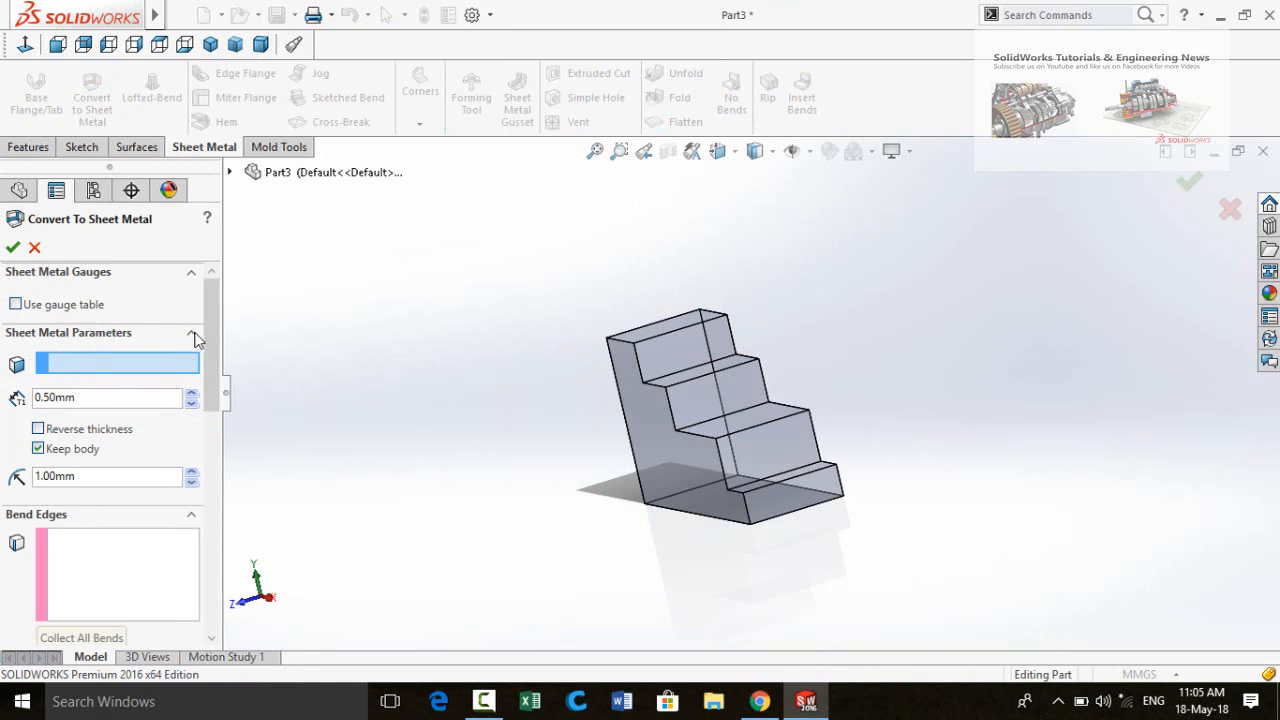
pyautogui.moveTo(207, 343)
pyautogui.mouseDown()
pyautogui.moveTo(226, 372)
pyautogui.moveTo(229, 344)
pyautogui.mouseUp()
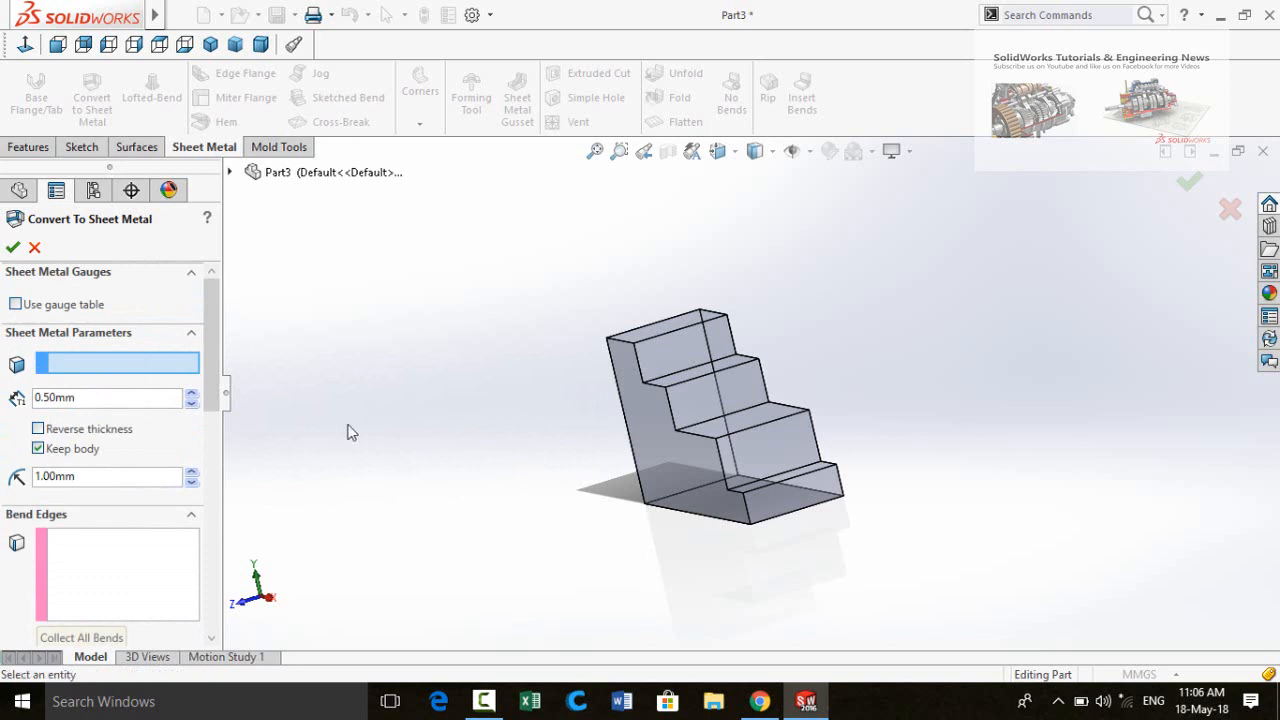
pyautogui.moveTo(612, 512); pyautogui.dragTo(670, 416, button='middle')
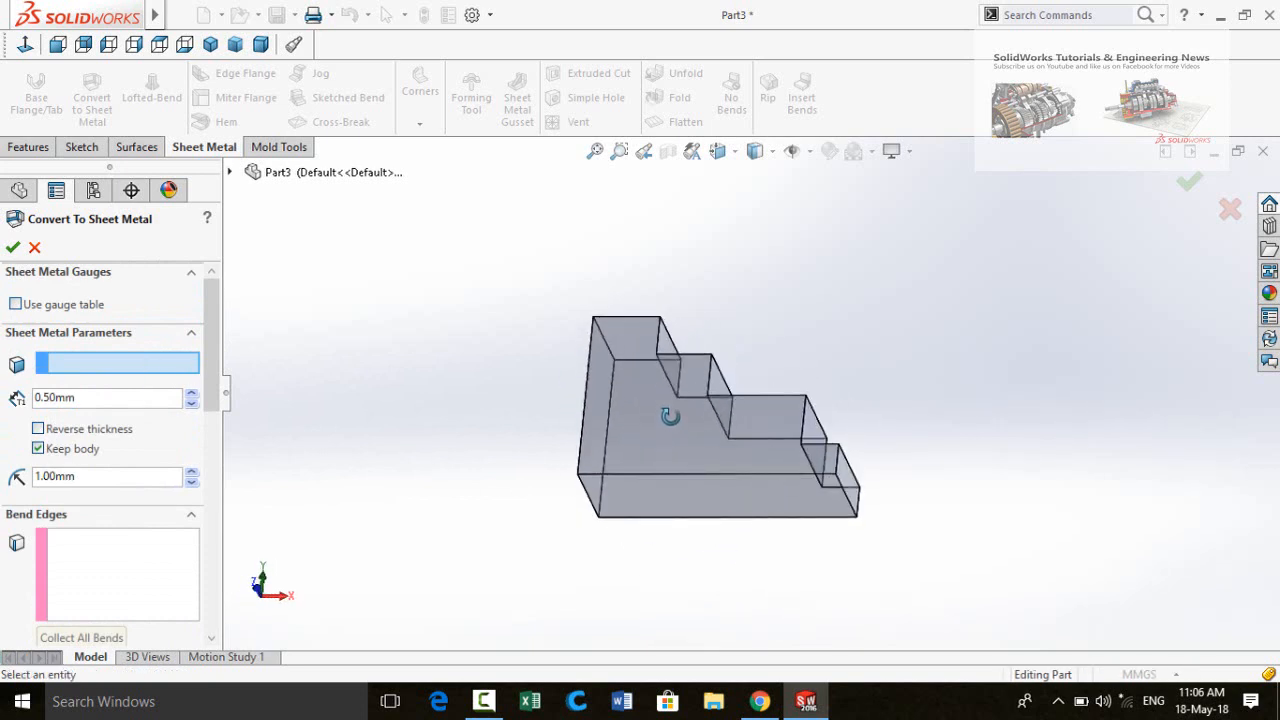
pyautogui.click(669, 492)
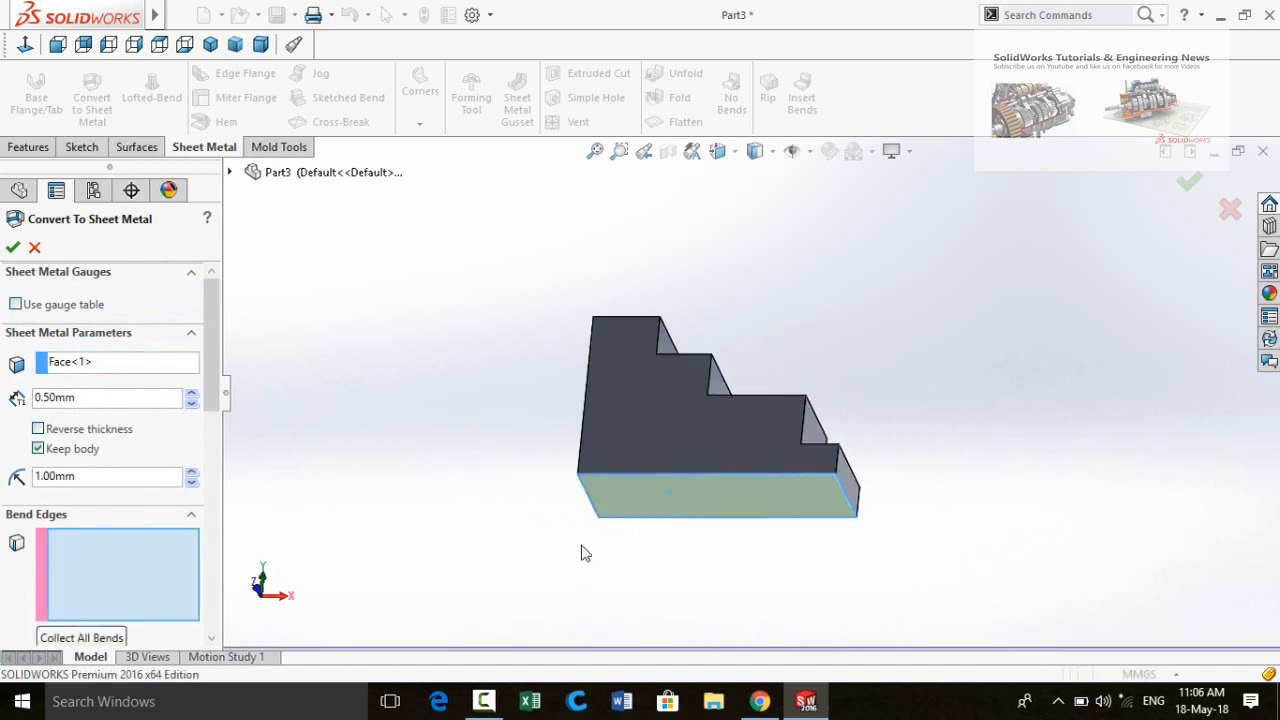
# Step: Turn off Keep body for the conversion and set the sheet thickness to 0.3 mm
pyautogui.moveTo(461, 377); pyautogui.dragTo(270, 433, button='middle')
pyautogui.moveTo(213, 360); pyautogui.dragTo(211, 389)
pyautogui.click(60, 385)
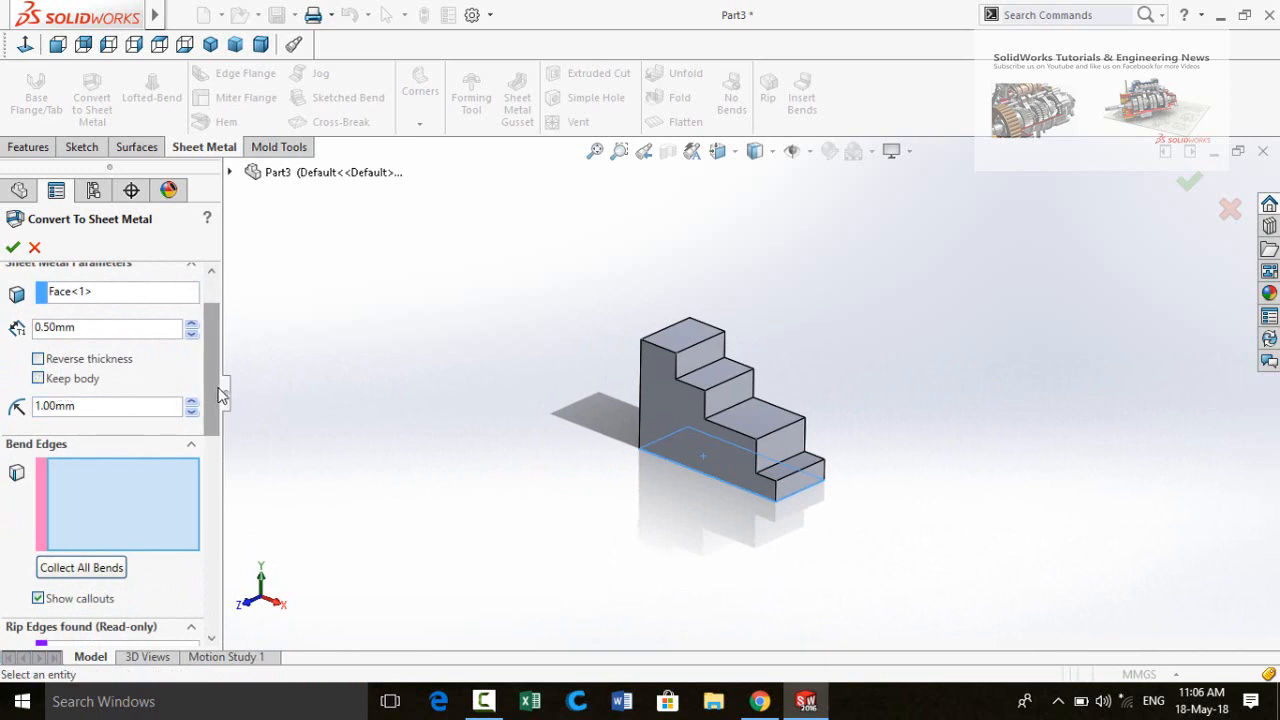
pyautogui.moveTo(211, 380); pyautogui.dragTo(209, 358)
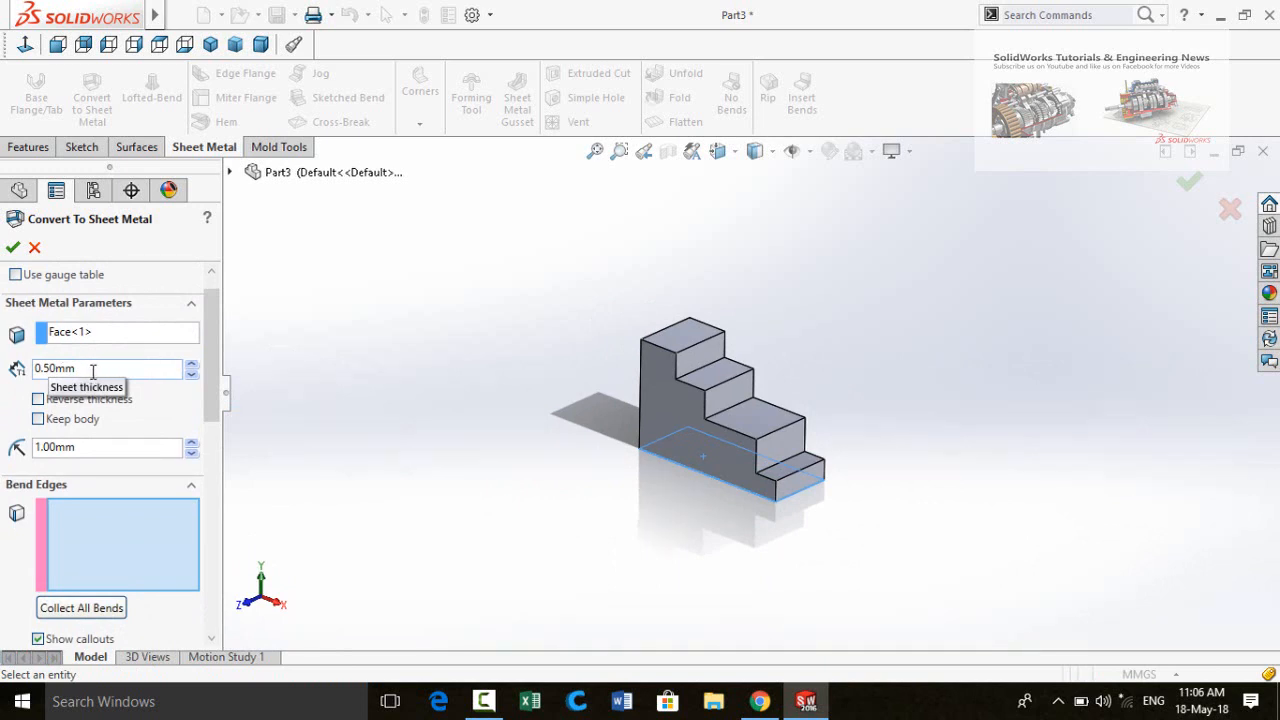
pyautogui.doubleClick(89, 369)
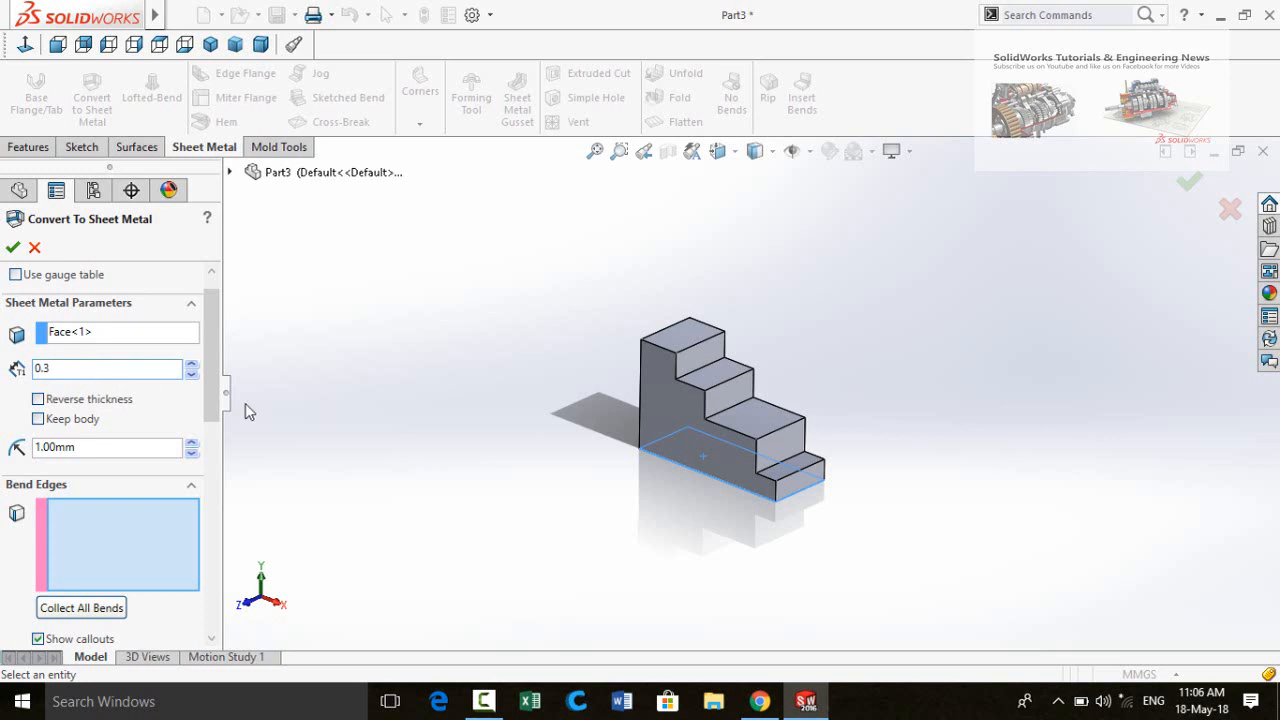
pyautogui.moveTo(212, 362); pyautogui.dragTo(205, 380)
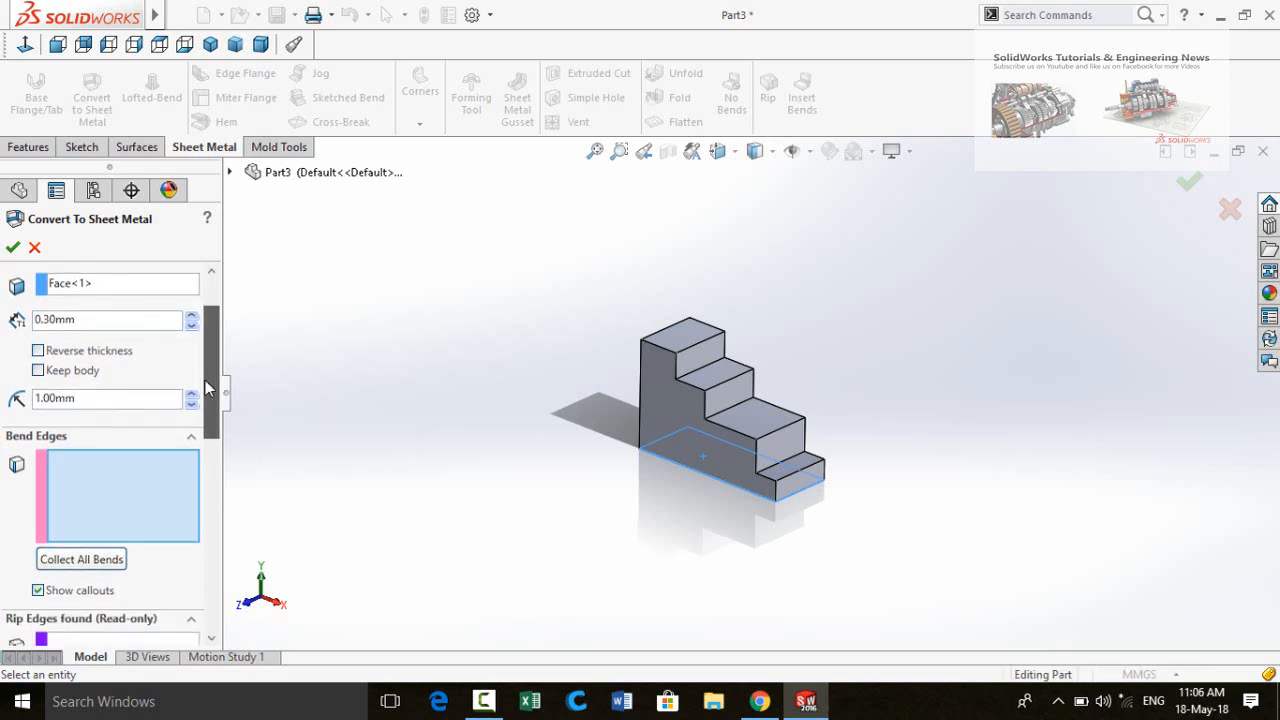
# Step: Set the bend radius to 1.5 mm and pick the four edges around the staircase's base as bend edges
pyautogui.doubleClick(93, 396)
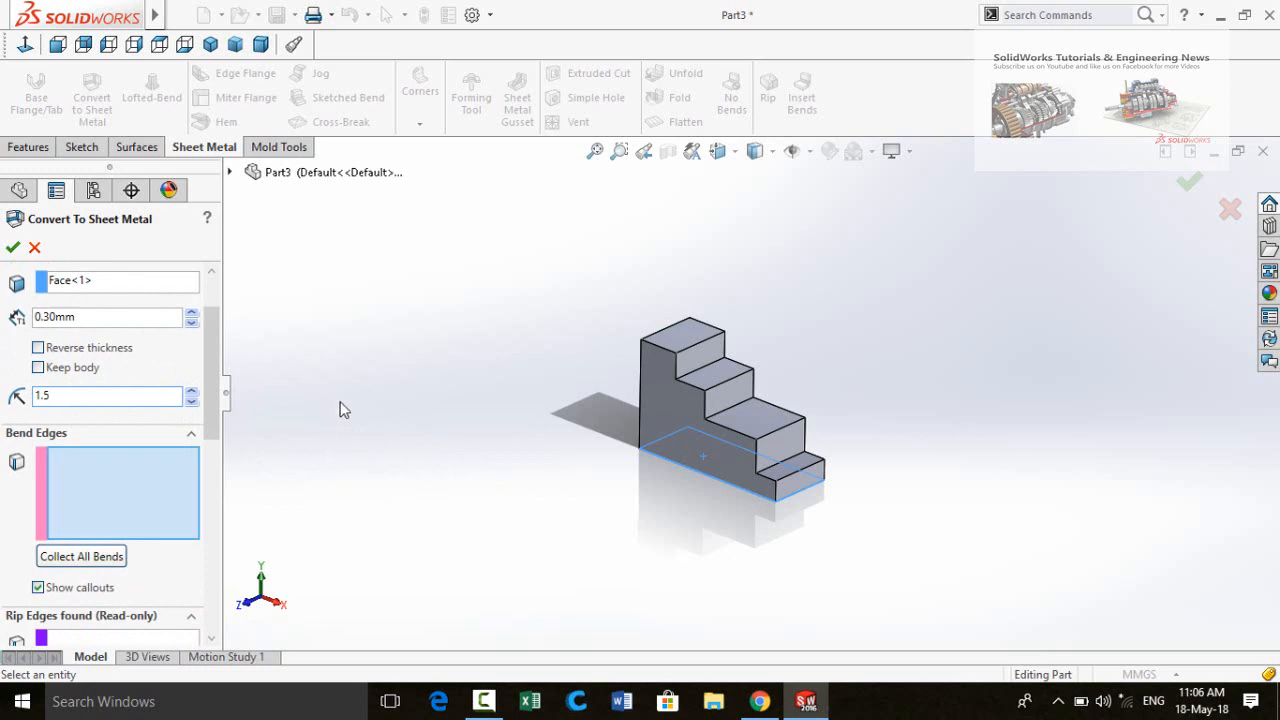
pyautogui.moveTo(217, 391); pyautogui.dragTo(214, 419)
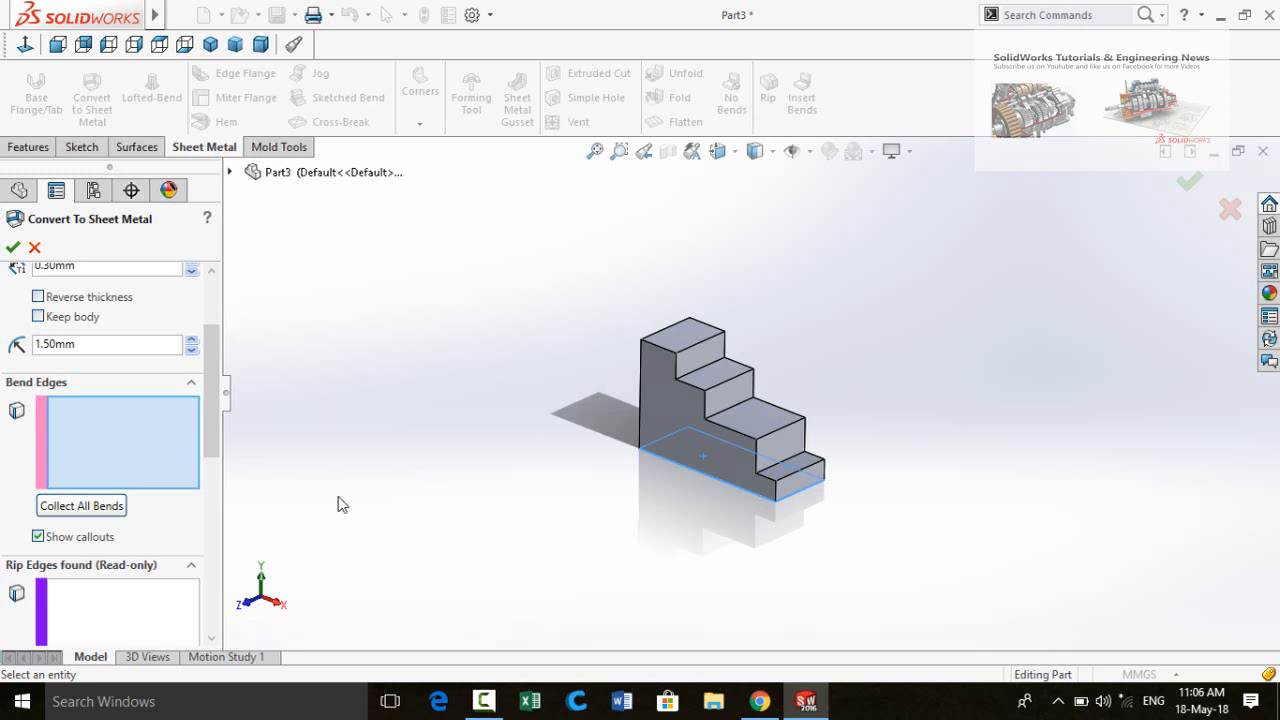
pyautogui.scroll(-5, 760, 550)
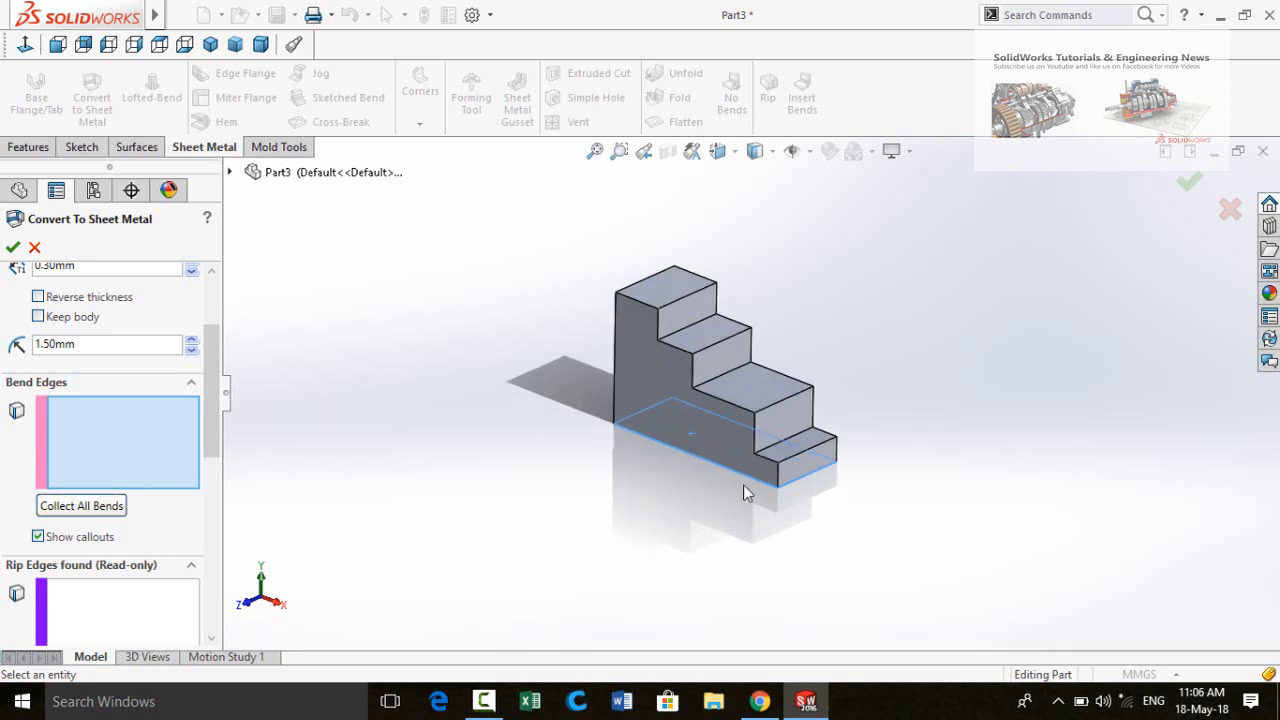
pyautogui.moveTo(660, 488); pyautogui.dragTo(576, 476, button='middle')
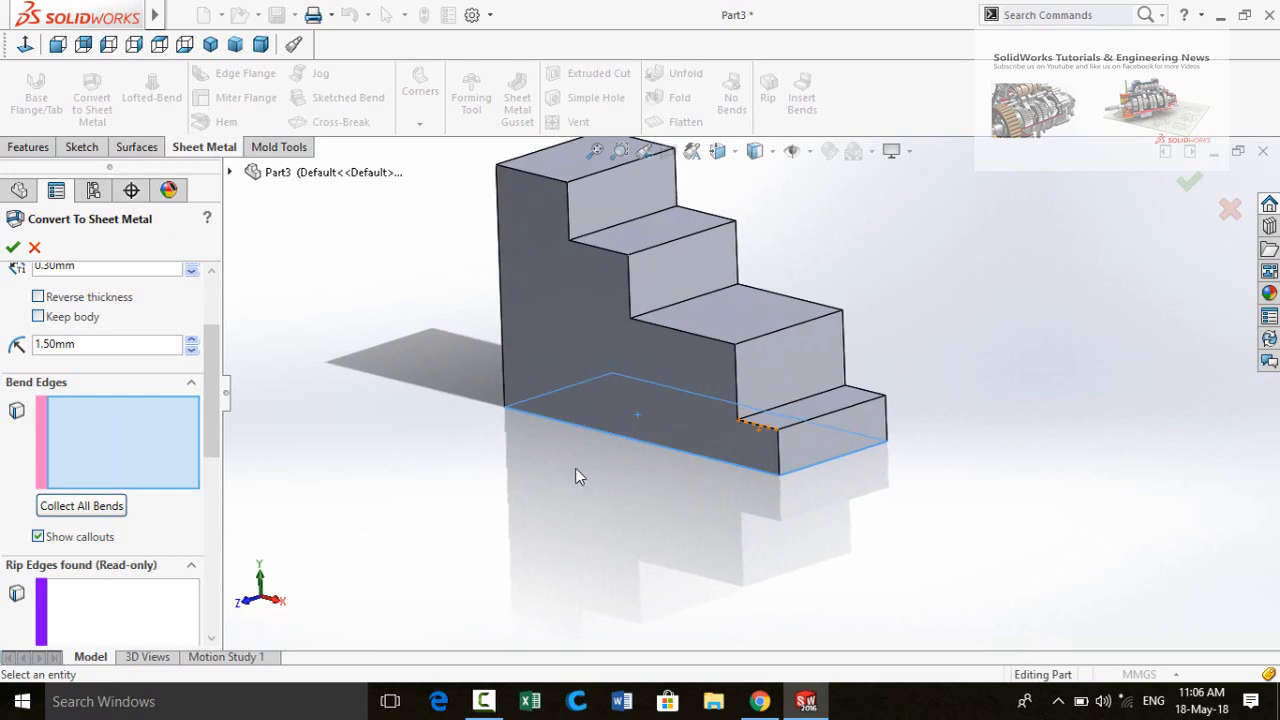
pyautogui.click(639, 448)
pyautogui.click(813, 465)
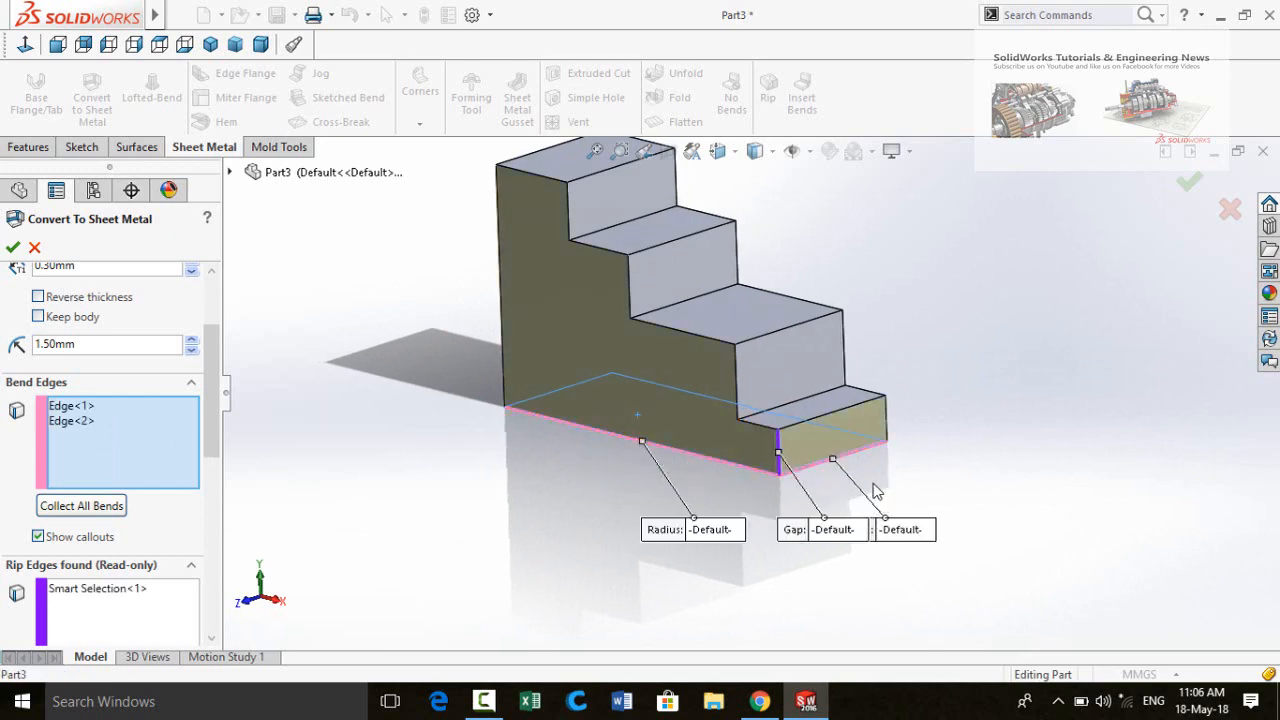
pyautogui.moveTo(813, 465); pyautogui.dragTo(779, 473, button='middle')
pyautogui.click(793, 420)
pyautogui.click(905, 414)
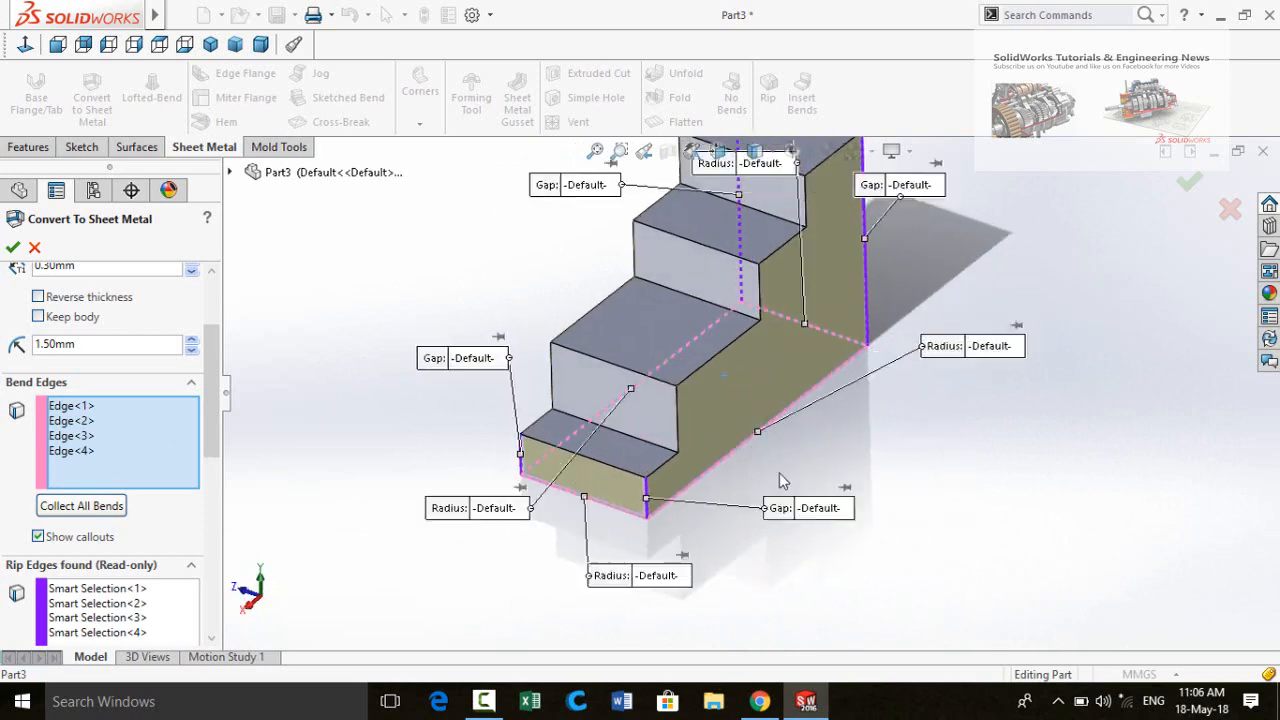
# Step: Add every tread and riser edge along one side face, up to the top tread, to the bend edges
pyautogui.click(663, 477)
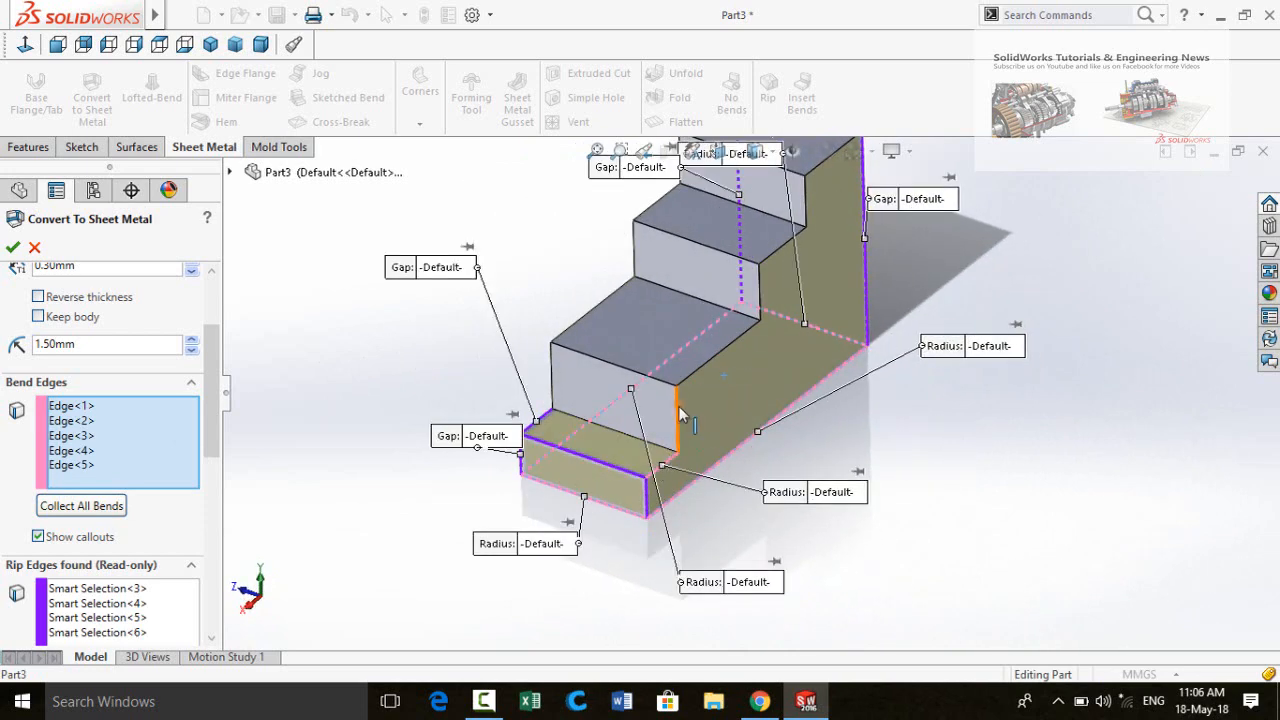
pyautogui.click(679, 409)
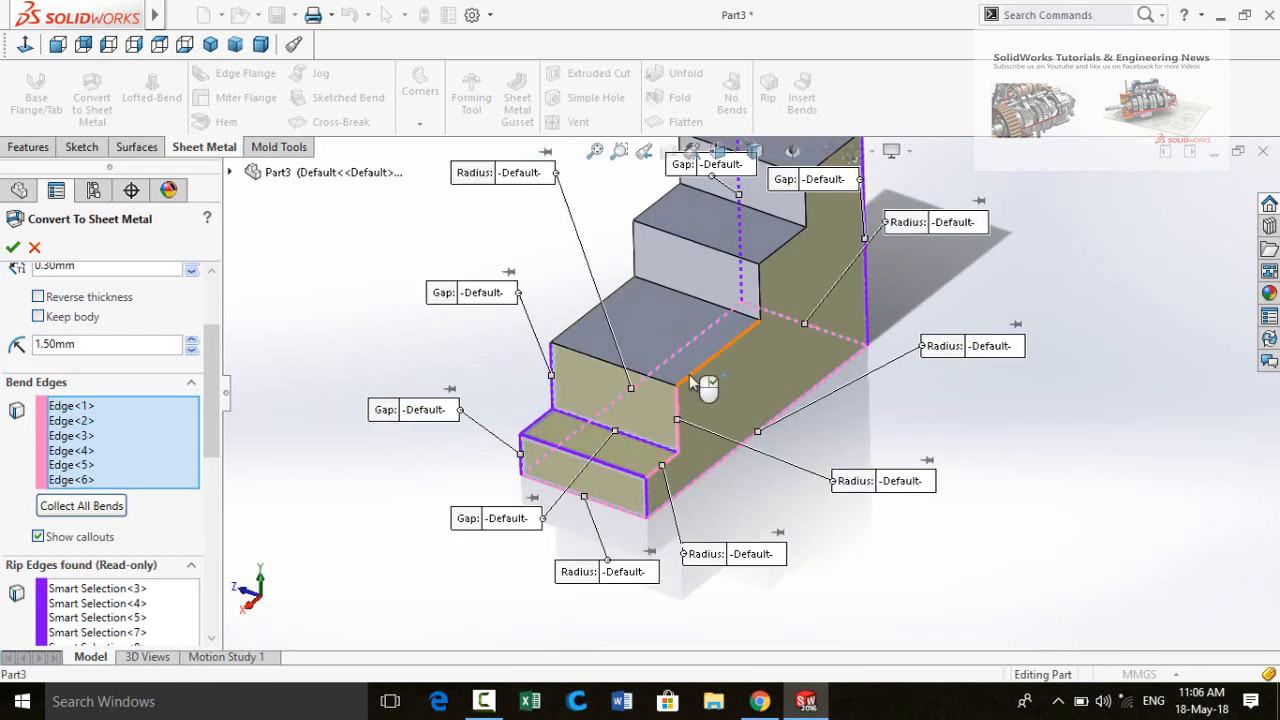
pyautogui.click(689, 374)
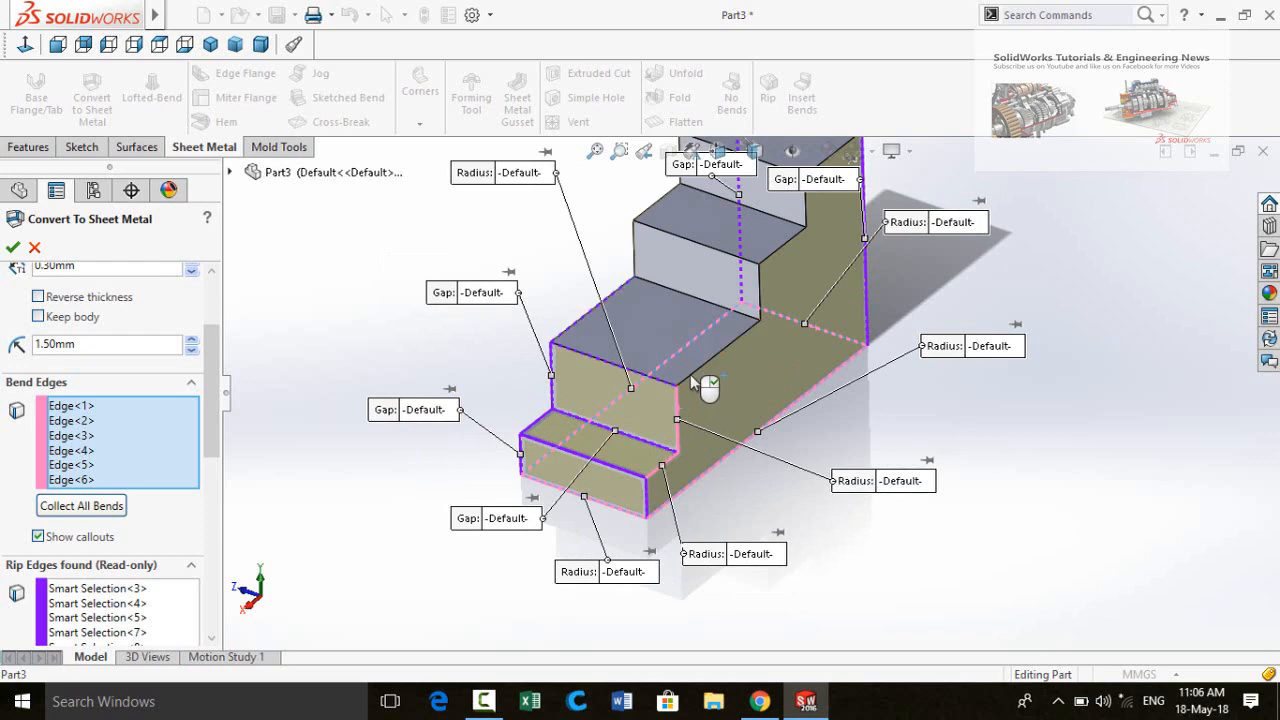
pyautogui.click(762, 282)
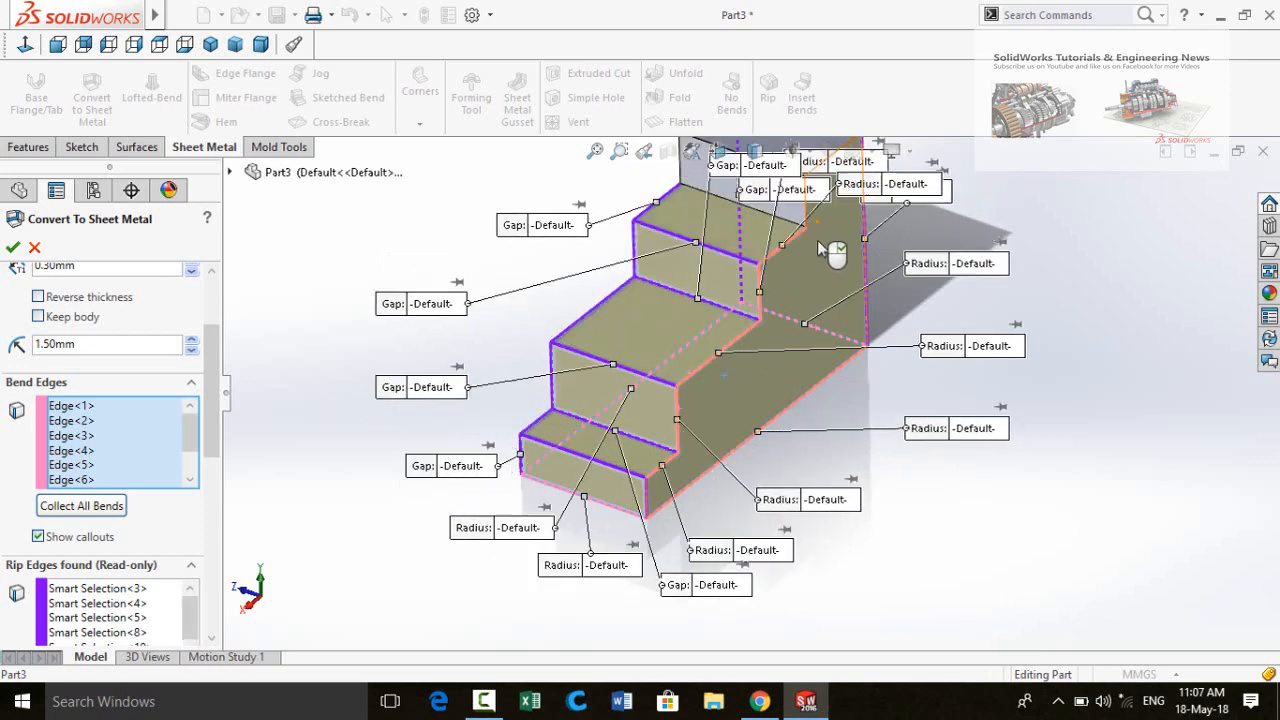
pyautogui.scroll(-4, 817, 240)
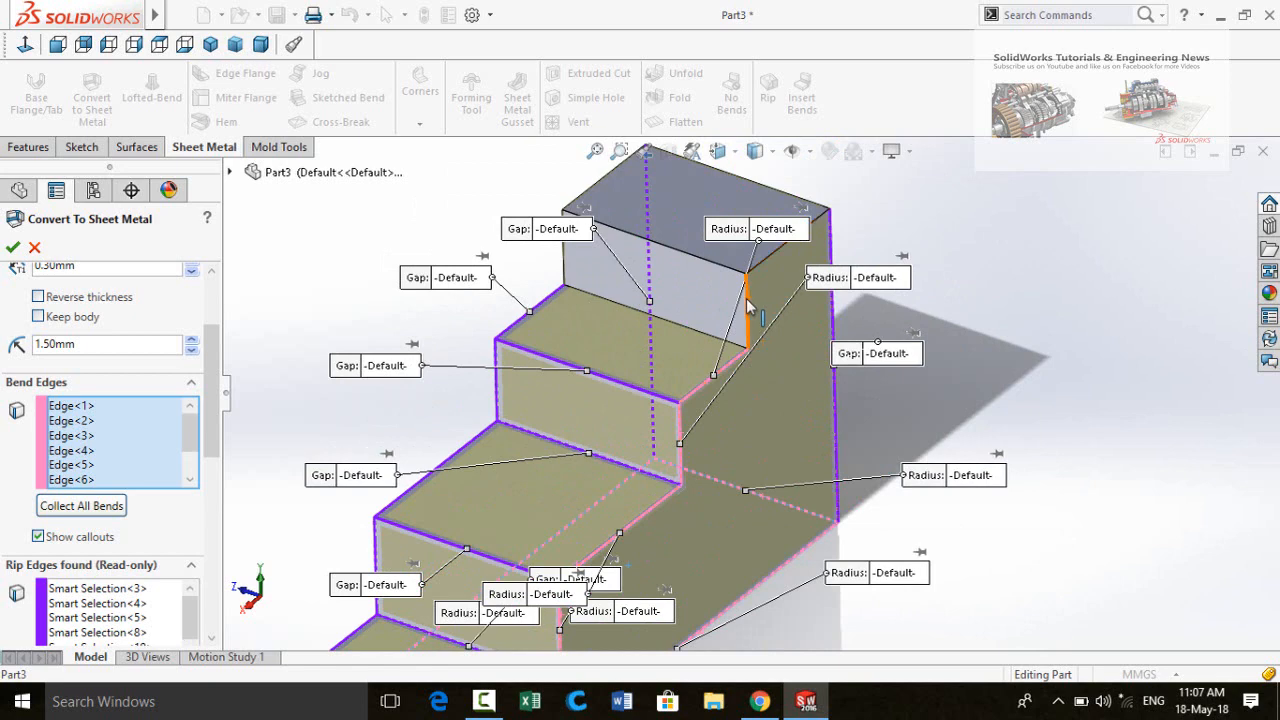
pyautogui.click(747, 305)
pyautogui.click(768, 258)
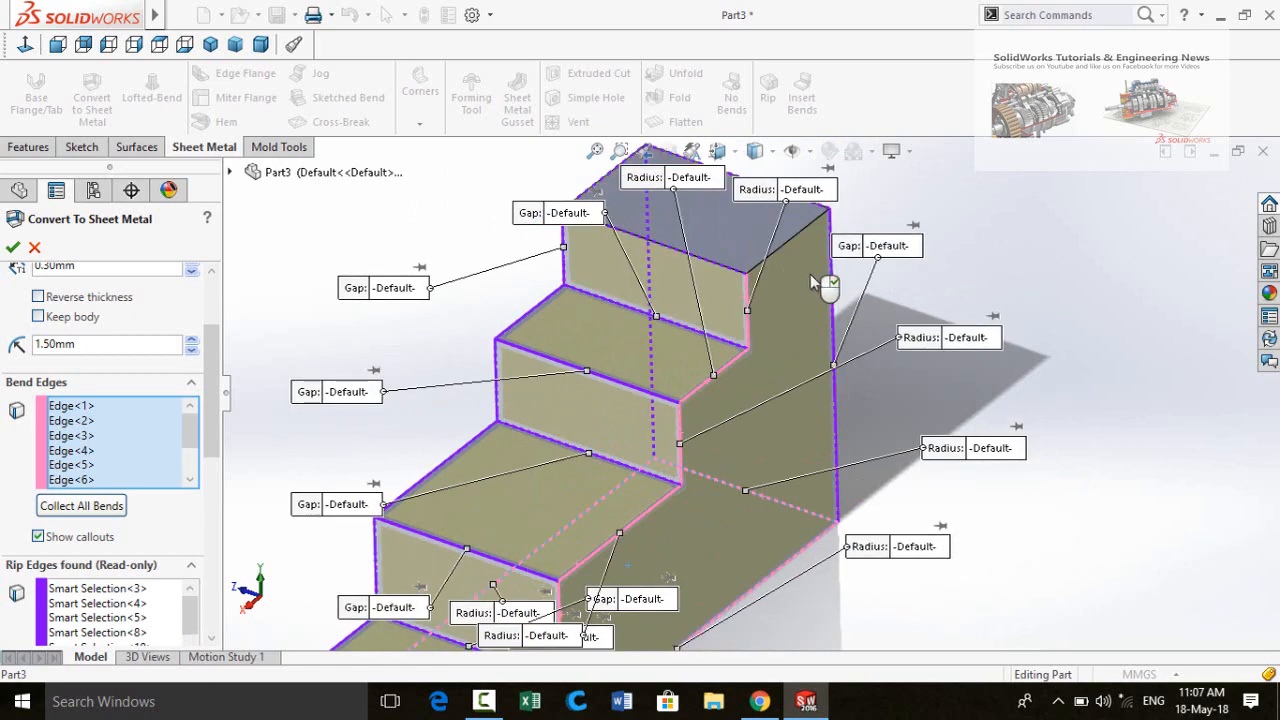
# Step: Set the default gap for all rips to 3 mm and complete the sheet metal conversion
pyautogui.scroll(4, 720, 348)
pyautogui.moveTo(508, 520); pyautogui.dragTo(748, 368, button='middle')
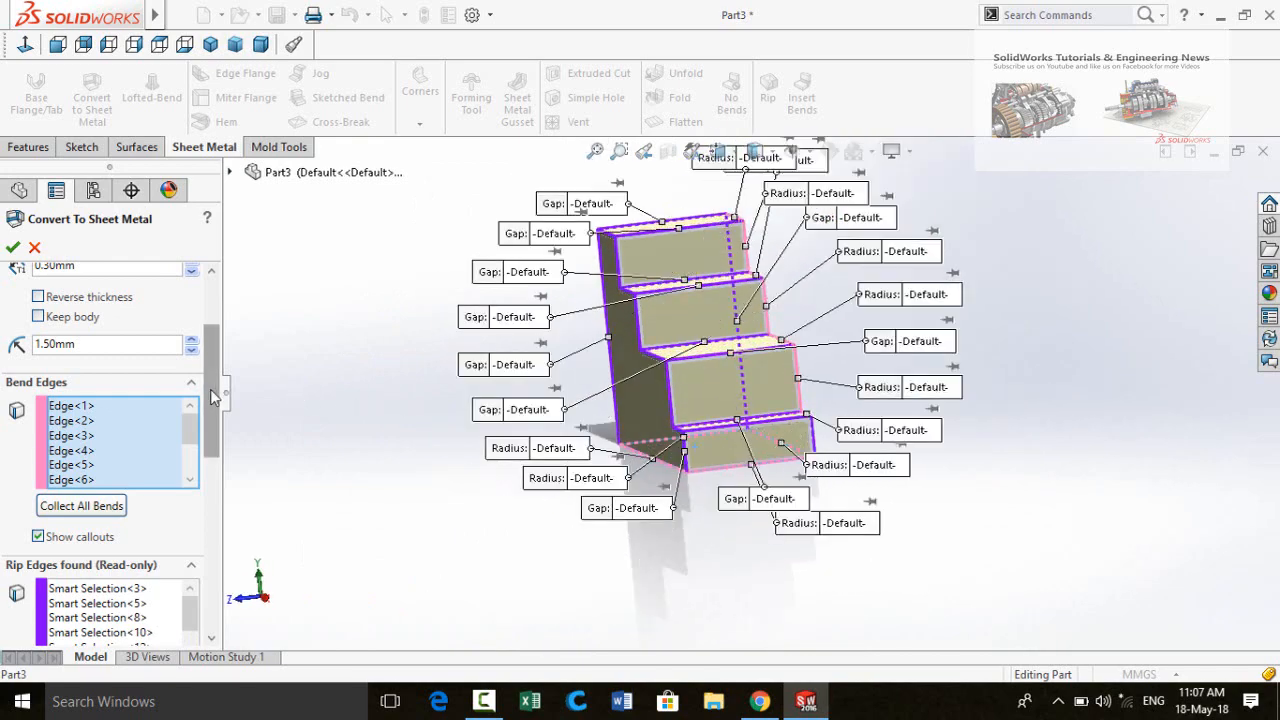
pyautogui.moveTo(212, 394)
pyautogui.mouseDown()
pyautogui.moveTo(190, 486)
pyautogui.moveTo(192, 466)
pyautogui.mouseUp()
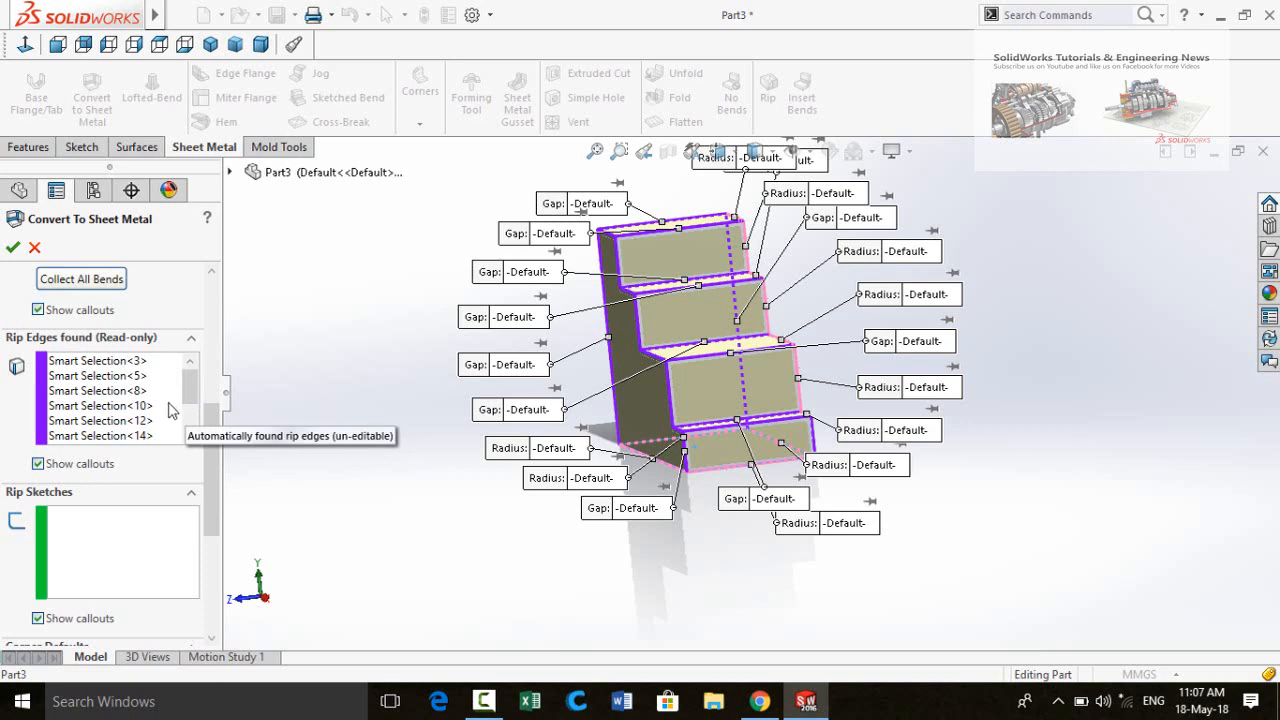
pyautogui.moveTo(211, 440); pyautogui.dragTo(210, 480)
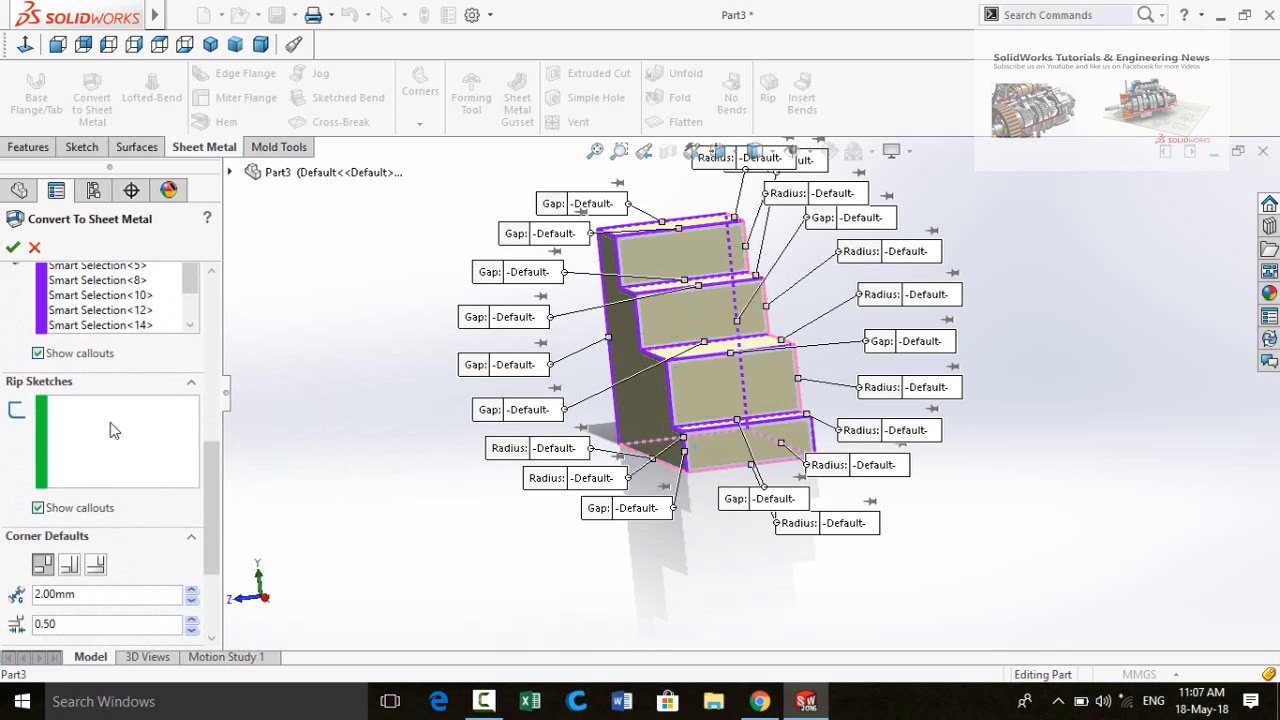
pyautogui.moveTo(218, 488); pyautogui.dragTo(218, 530)
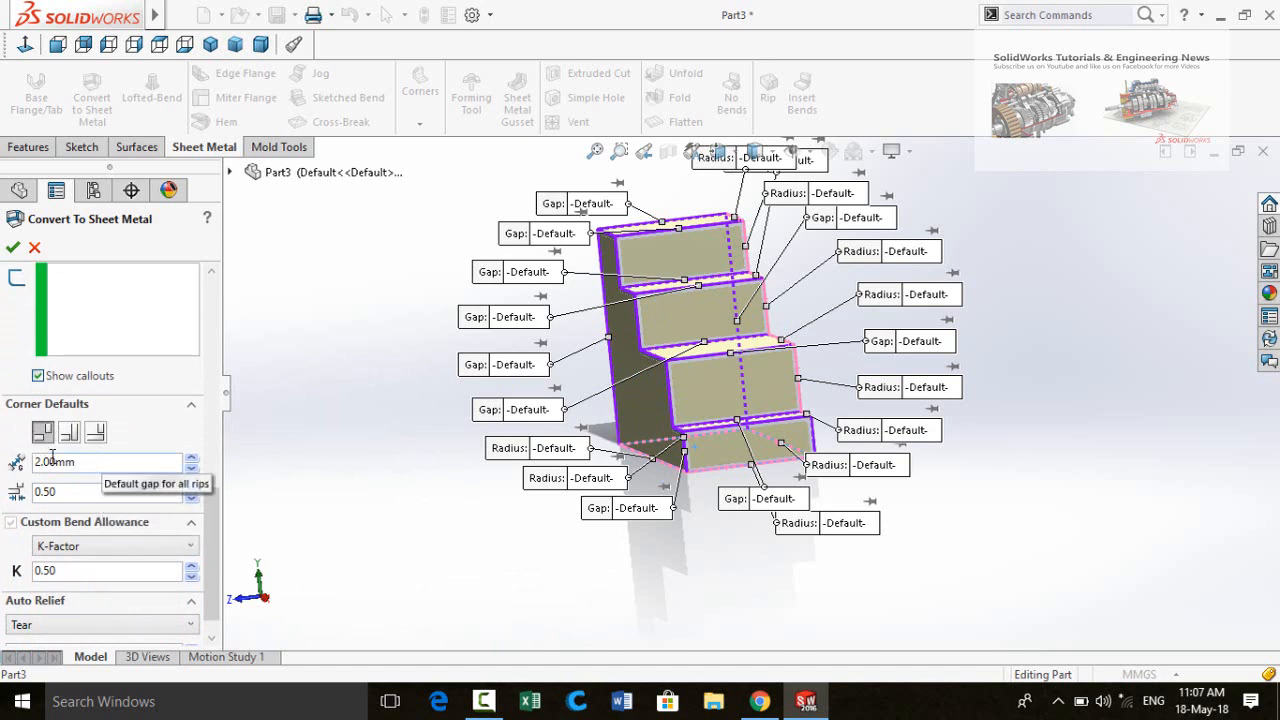
pyautogui.click(88, 463)
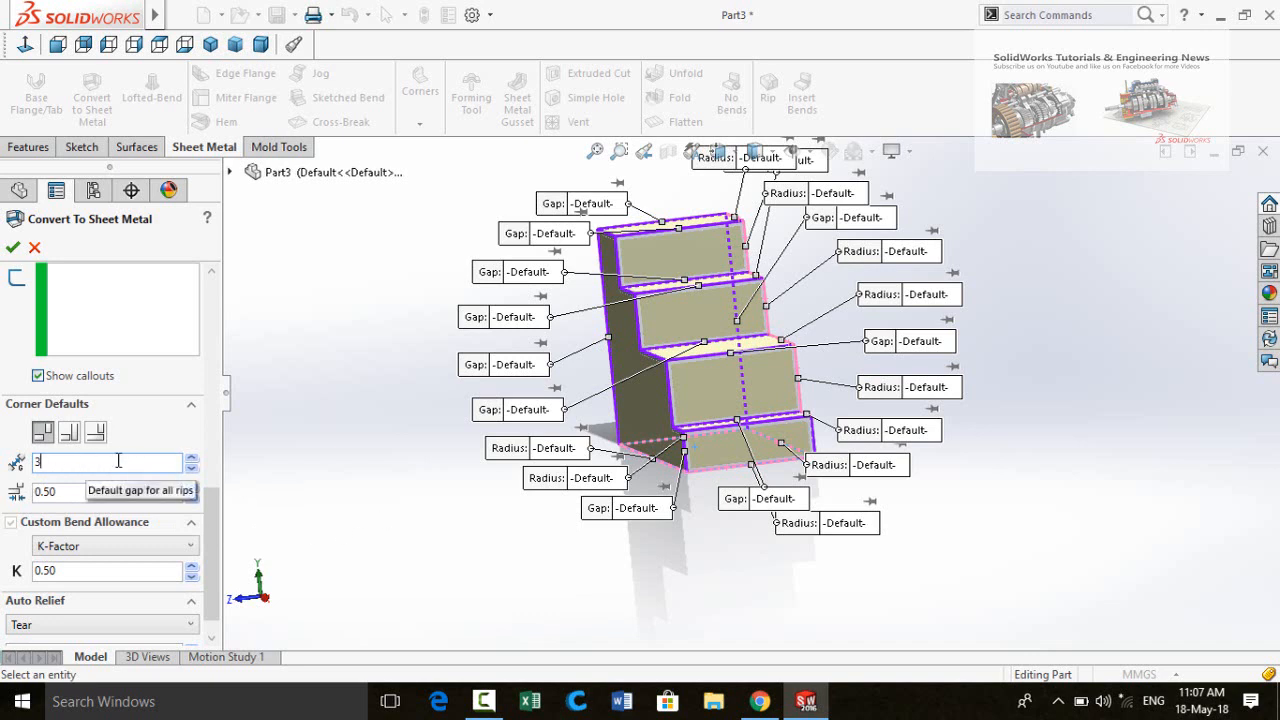
pyautogui.click(365, 493)
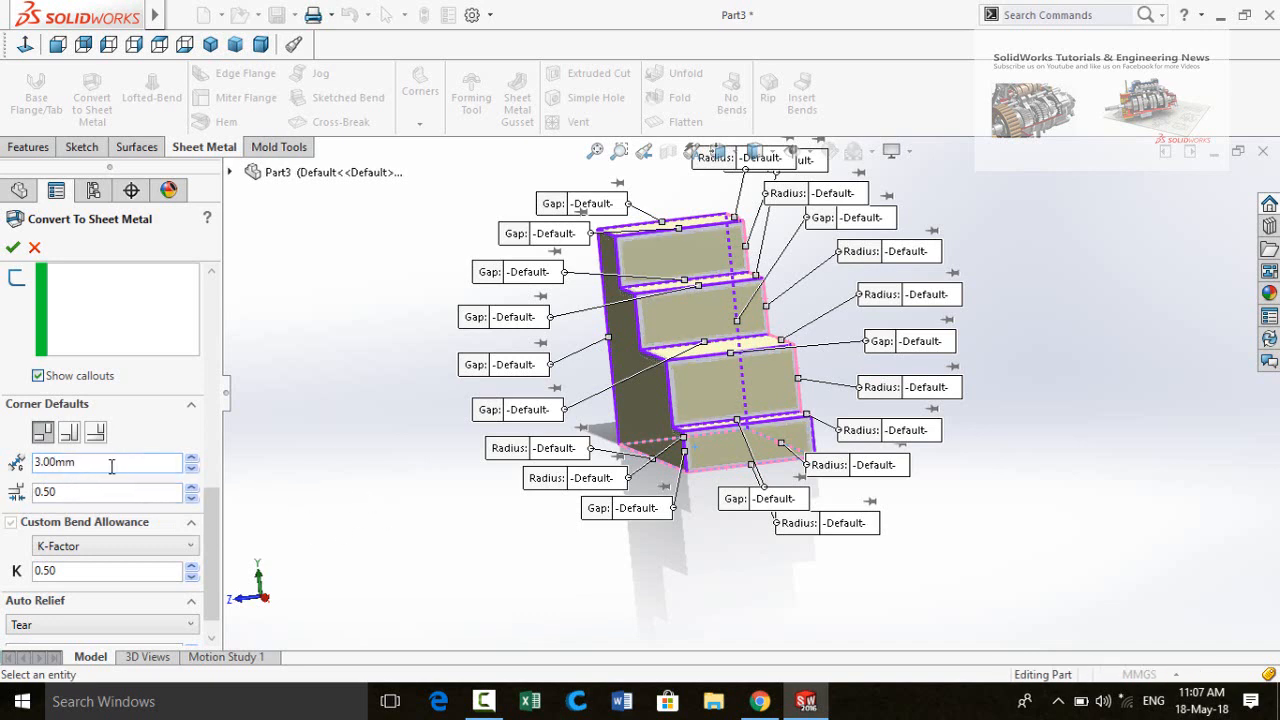
pyautogui.moveTo(212, 516); pyautogui.dragTo(212, 526)
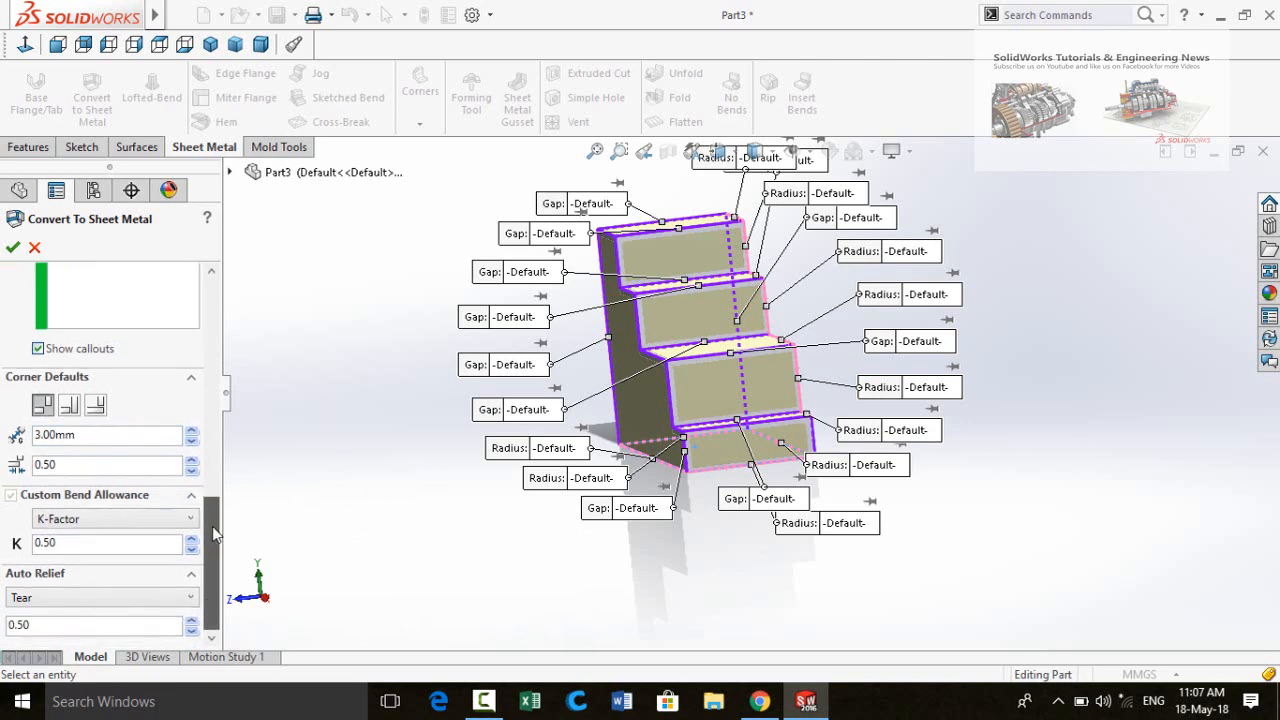
pyautogui.scroll(3, 197, 500)
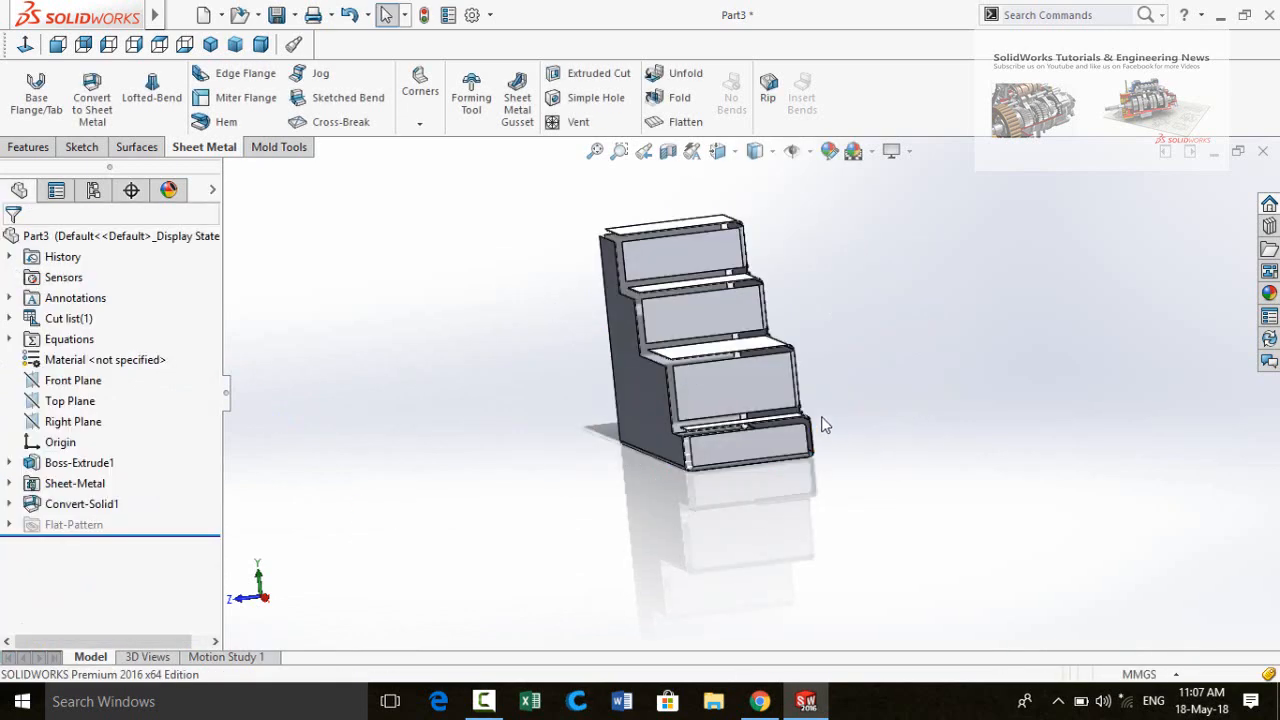
# Step: Examine the rip gaps between the treads, risers and side walls of the converted staircase from several angles
pyautogui.scroll(-2, 822, 425)
pyautogui.moveTo(671, 474); pyautogui.dragTo(714, 508, button='middle')
pyautogui.scroll(3, 777, 383)
pyautogui.scroll(-3, 800, 378)
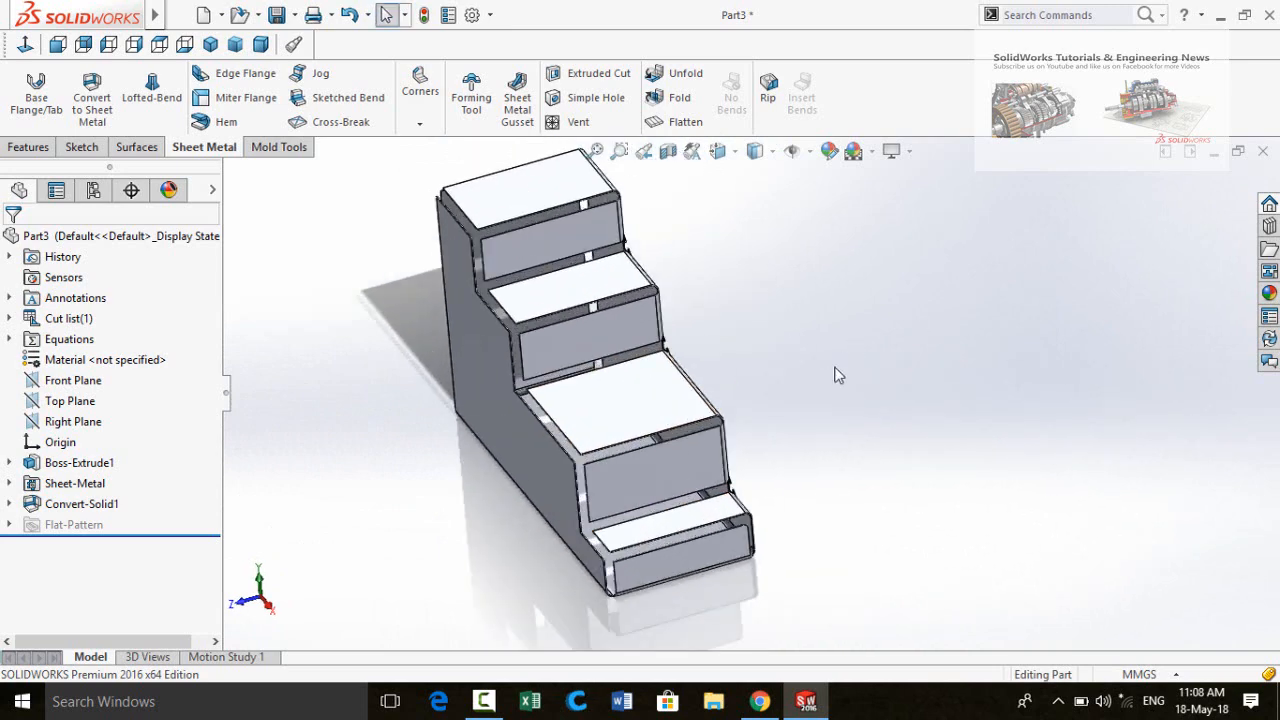
pyautogui.moveTo(533, 382); pyautogui.dragTo(518, 296, button='middle')
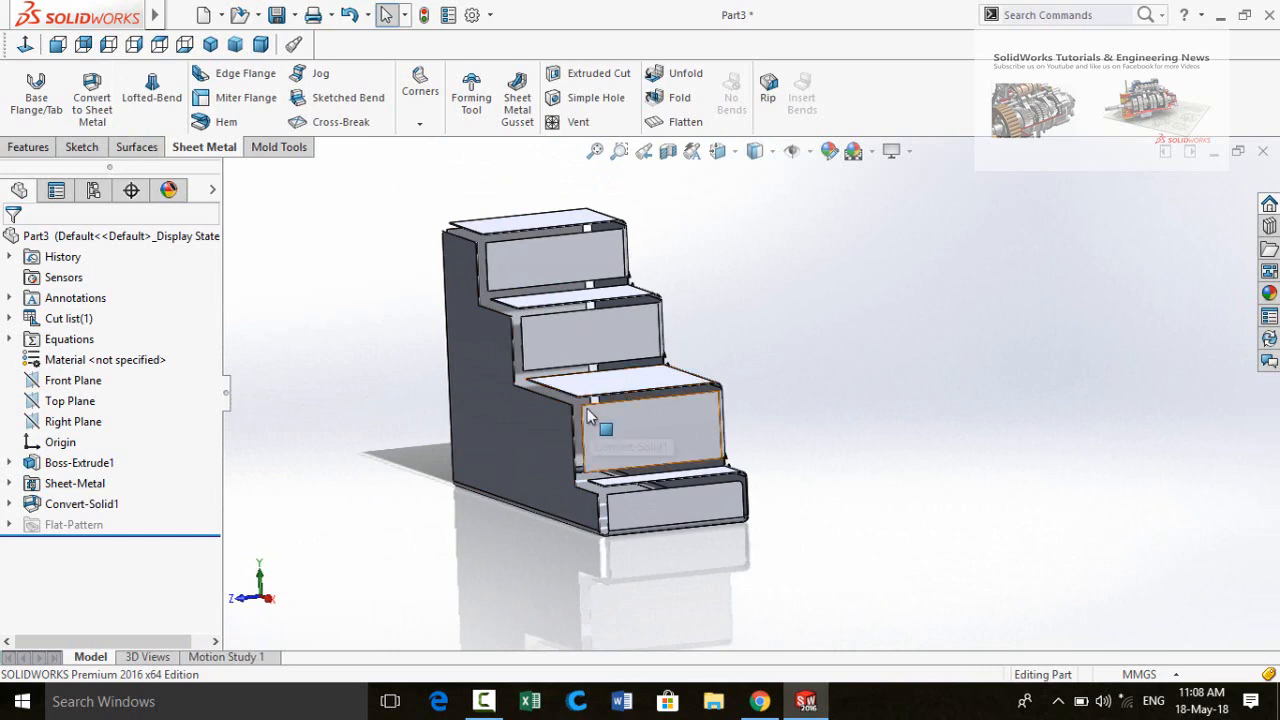
pyautogui.moveTo(586, 423); pyautogui.dragTo(721, 539, button='middle')
pyautogui.scroll(-3, 665, 521)
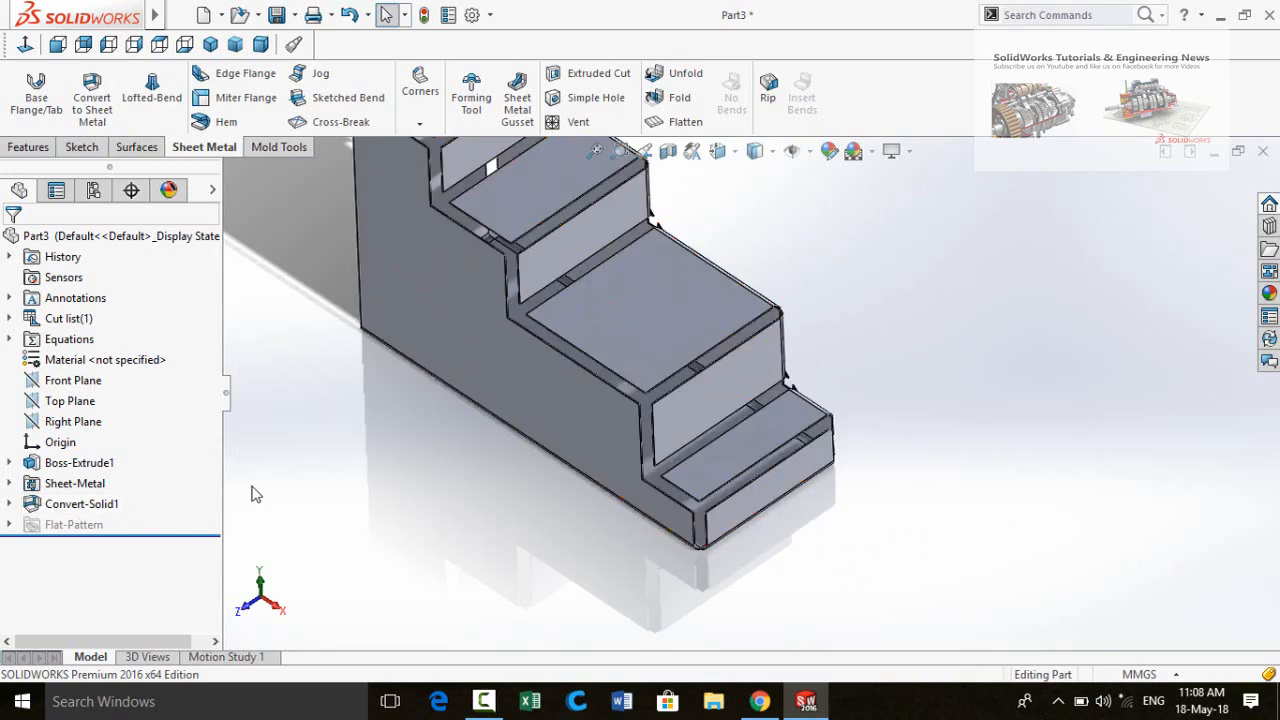
pyautogui.scroll(2, 256, 487)
pyautogui.moveTo(660, 420); pyautogui.dragTo(608, 252, button='middle')
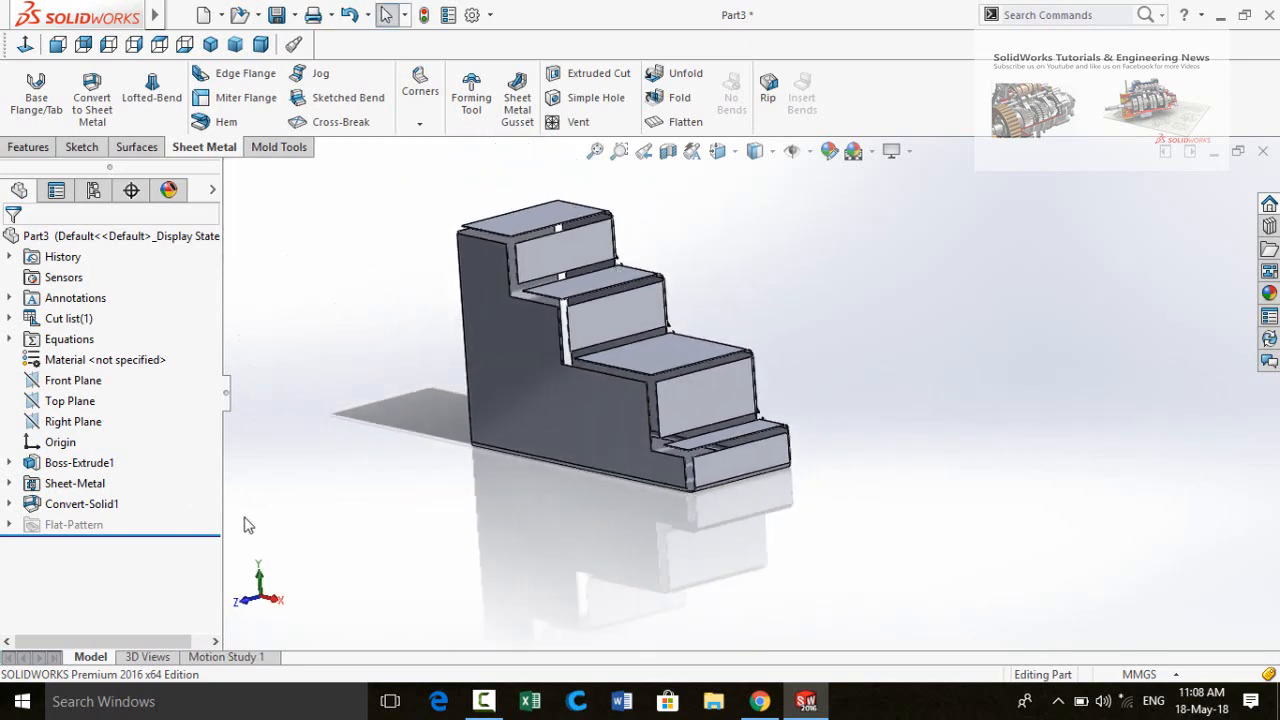
# Step: Edit the Convert-Solid1 feature and set its default rip gap to 1 mm
pyautogui.click(85, 504)
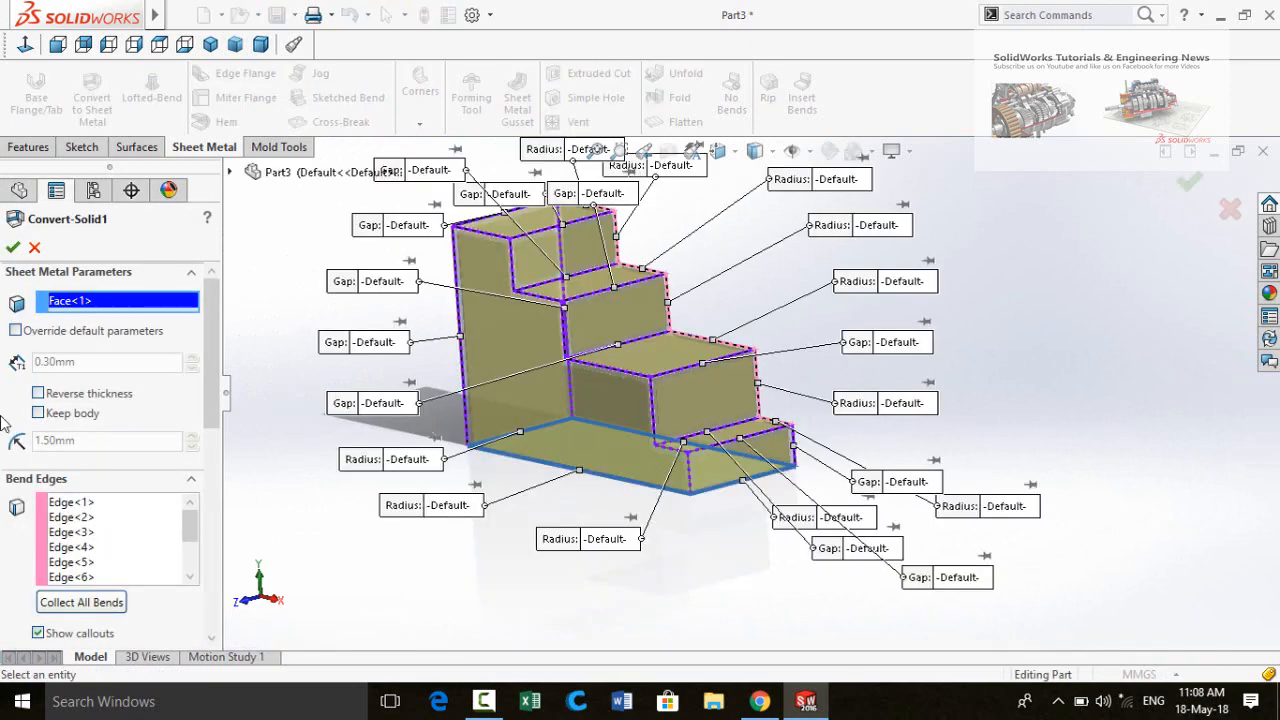
pyautogui.moveTo(208, 353); pyautogui.dragTo(207, 555)
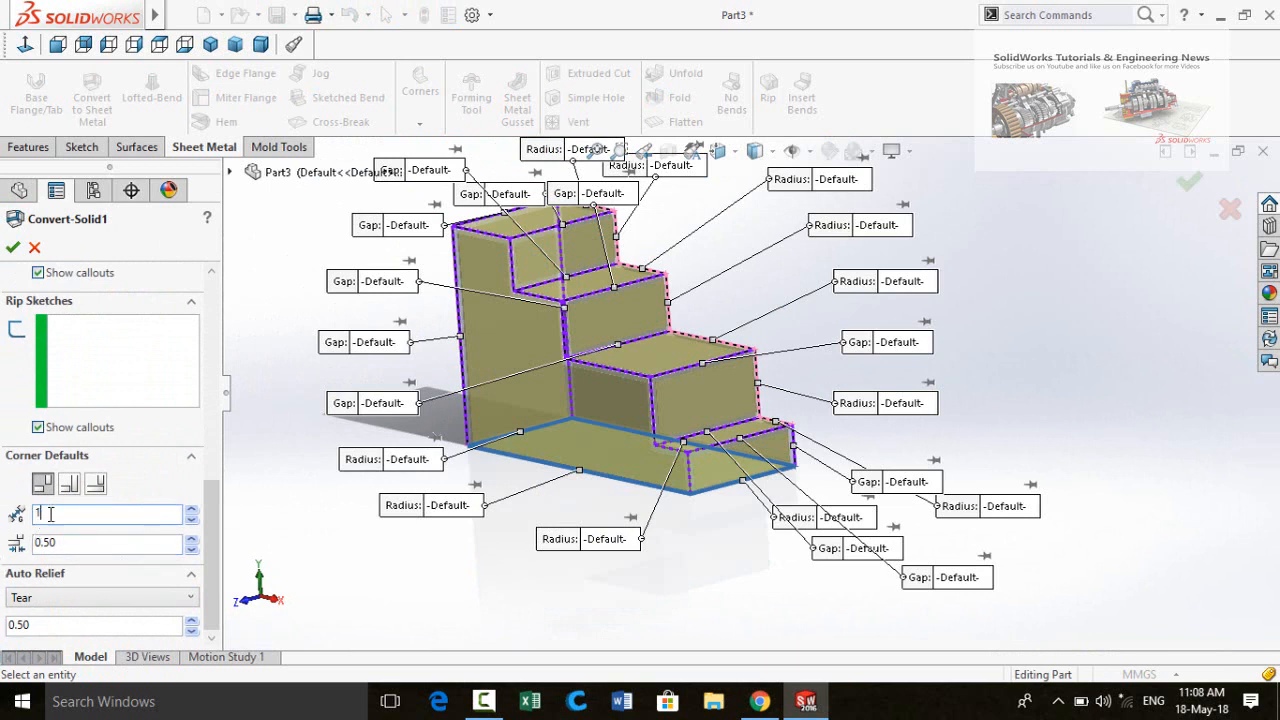
pyautogui.click(213, 561)
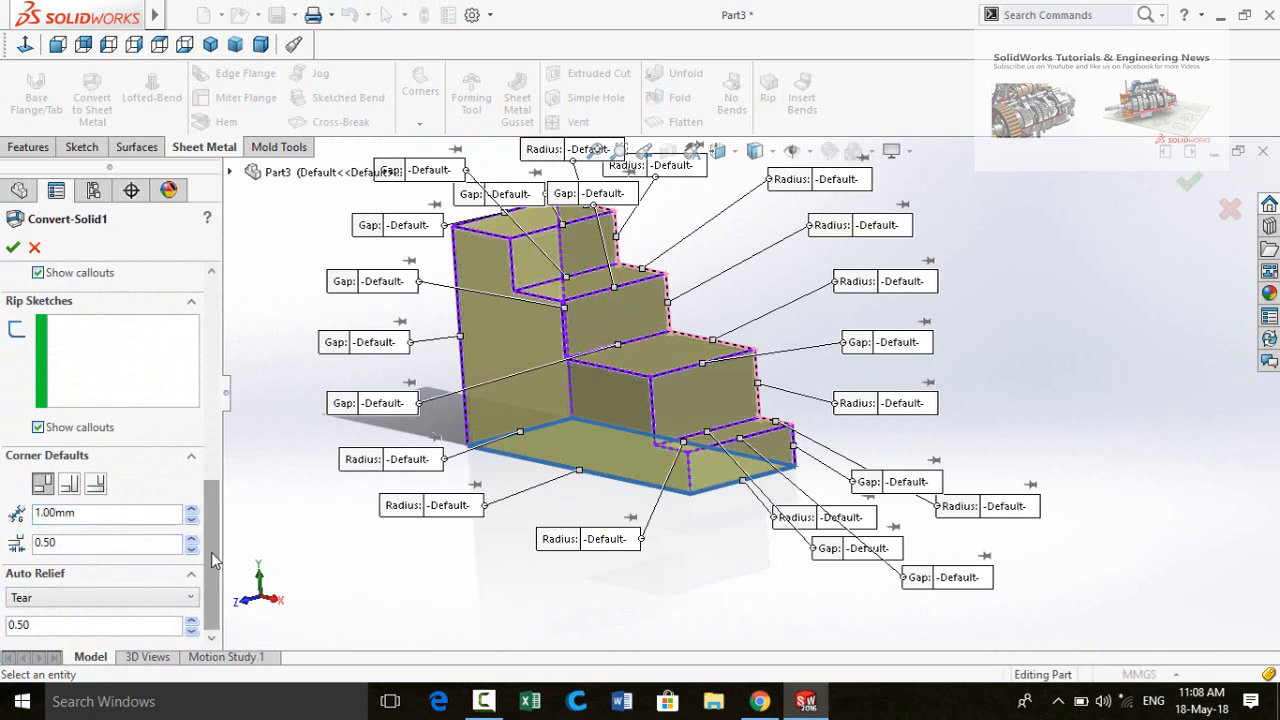
pyautogui.moveTo(213, 546); pyautogui.dragTo(216, 345)
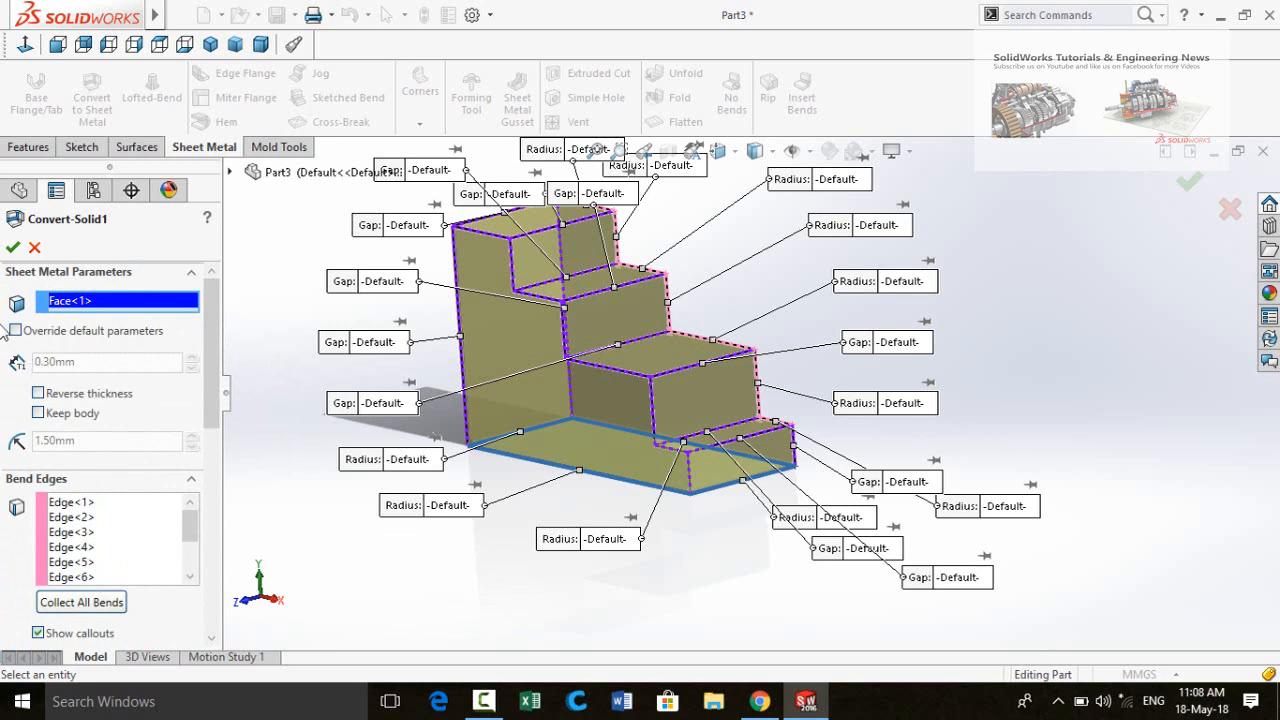
pyautogui.click(13, 246)
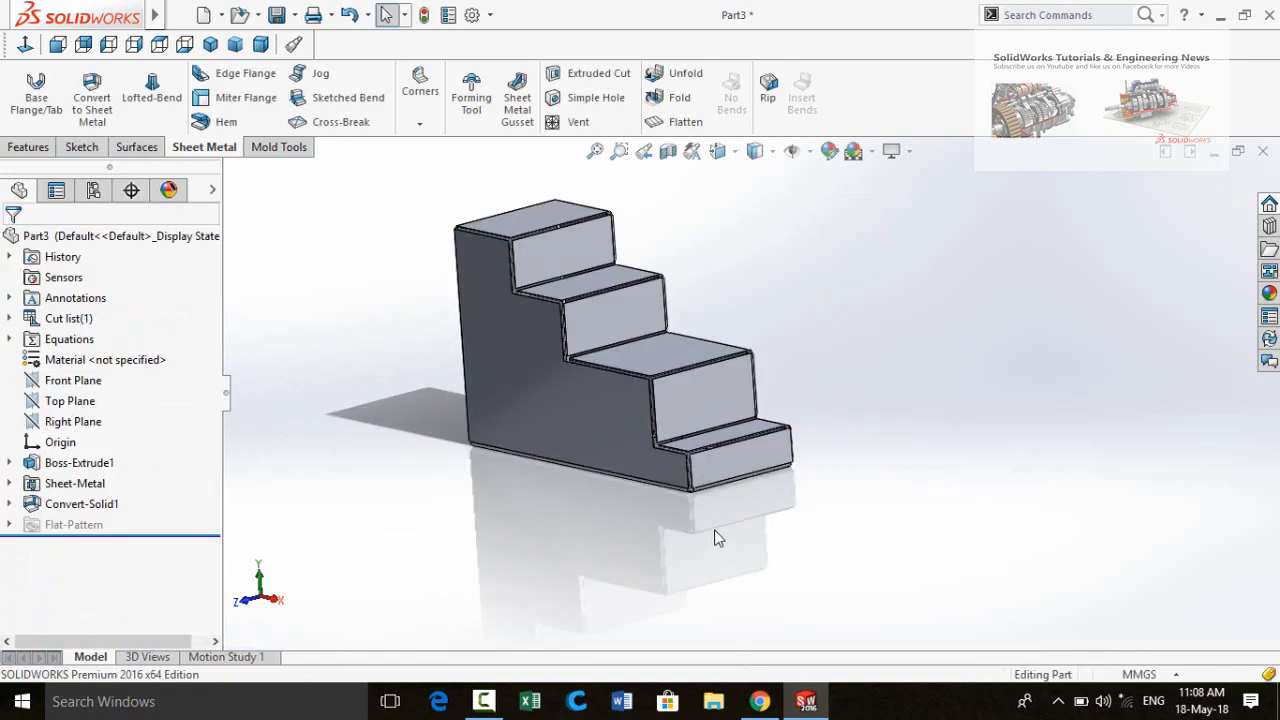
# Step: Inspect the narrowed rip gaps on the staircase and flatten the sheet metal part
pyautogui.scroll(-3, 675, 422)
pyautogui.moveTo(675, 422); pyautogui.dragTo(741, 450, button='middle')
pyautogui.scroll(5, 741, 450)
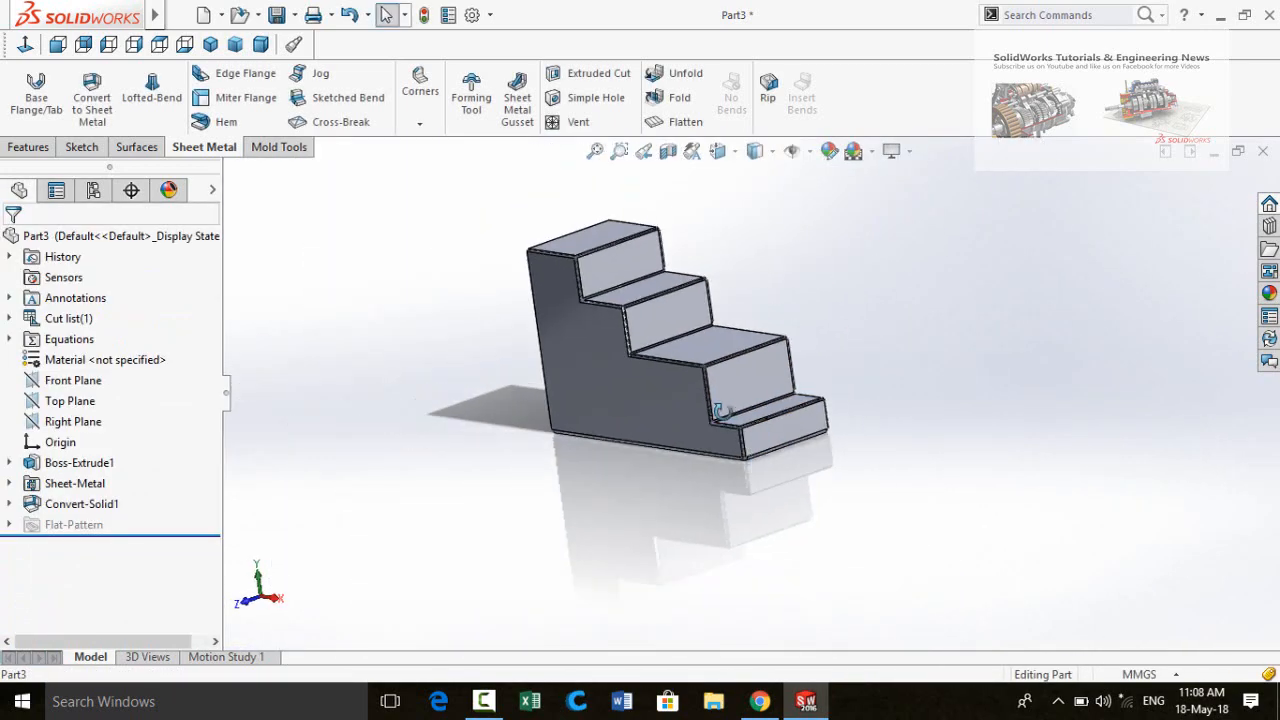
pyautogui.moveTo(719, 408); pyautogui.dragTo(755, 486, button='middle')
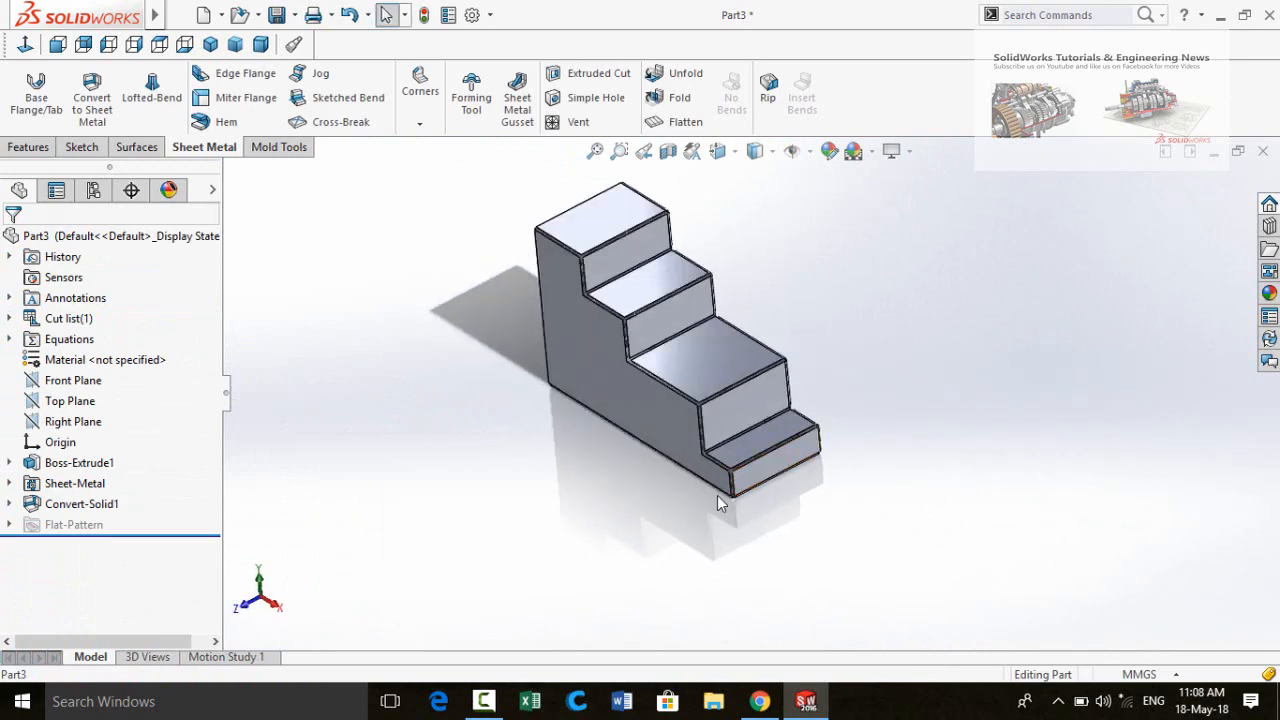
pyautogui.scroll(-2, 758, 442)
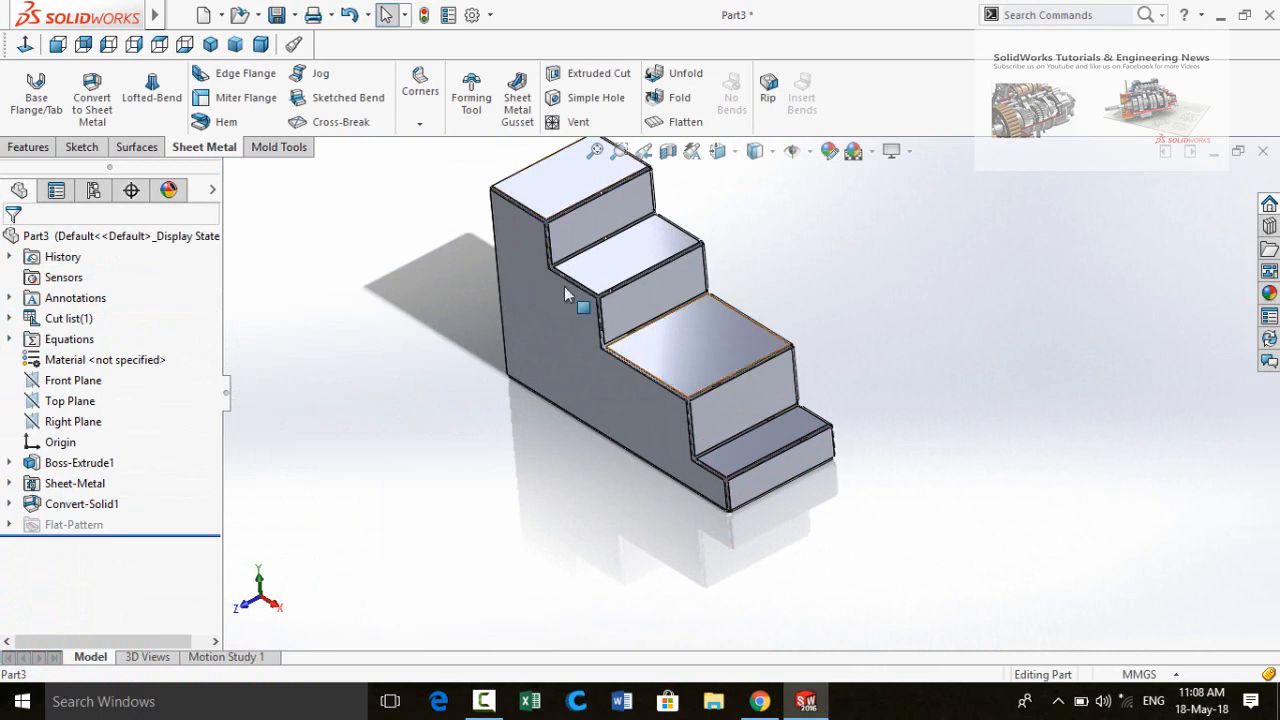
pyautogui.scroll(3, 789, 275)
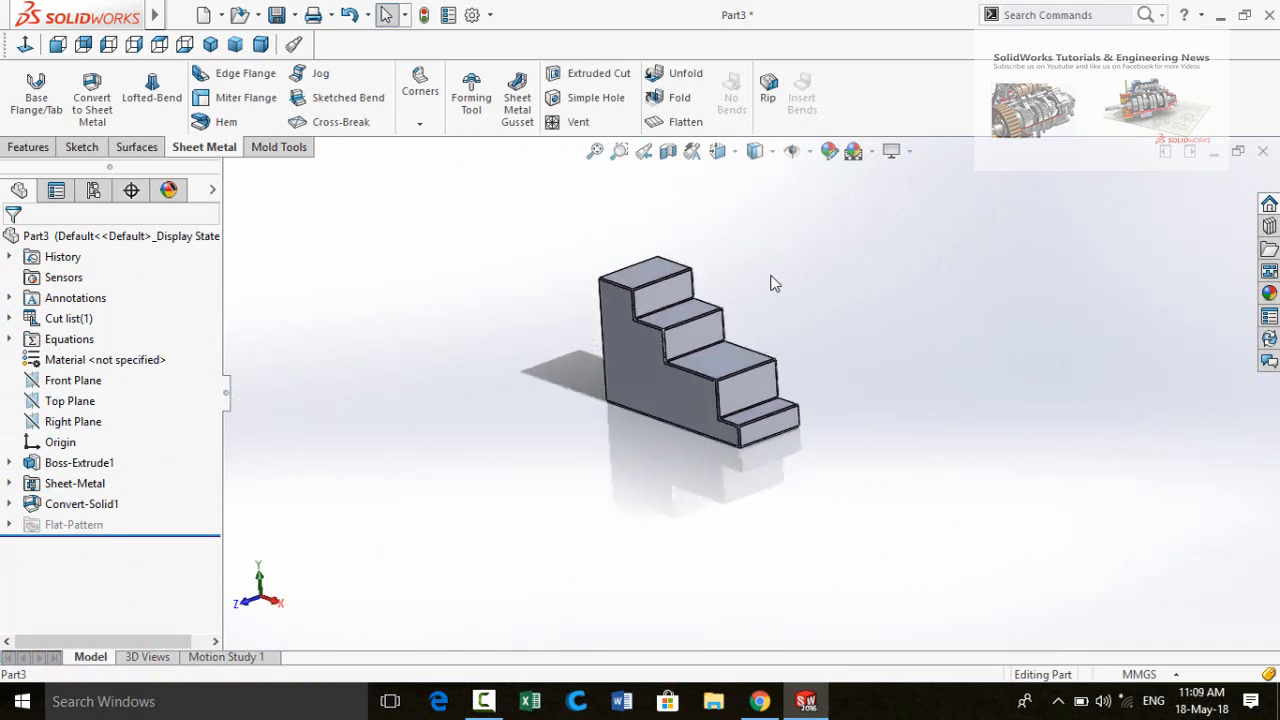
pyautogui.scroll(-3, 871, 390)
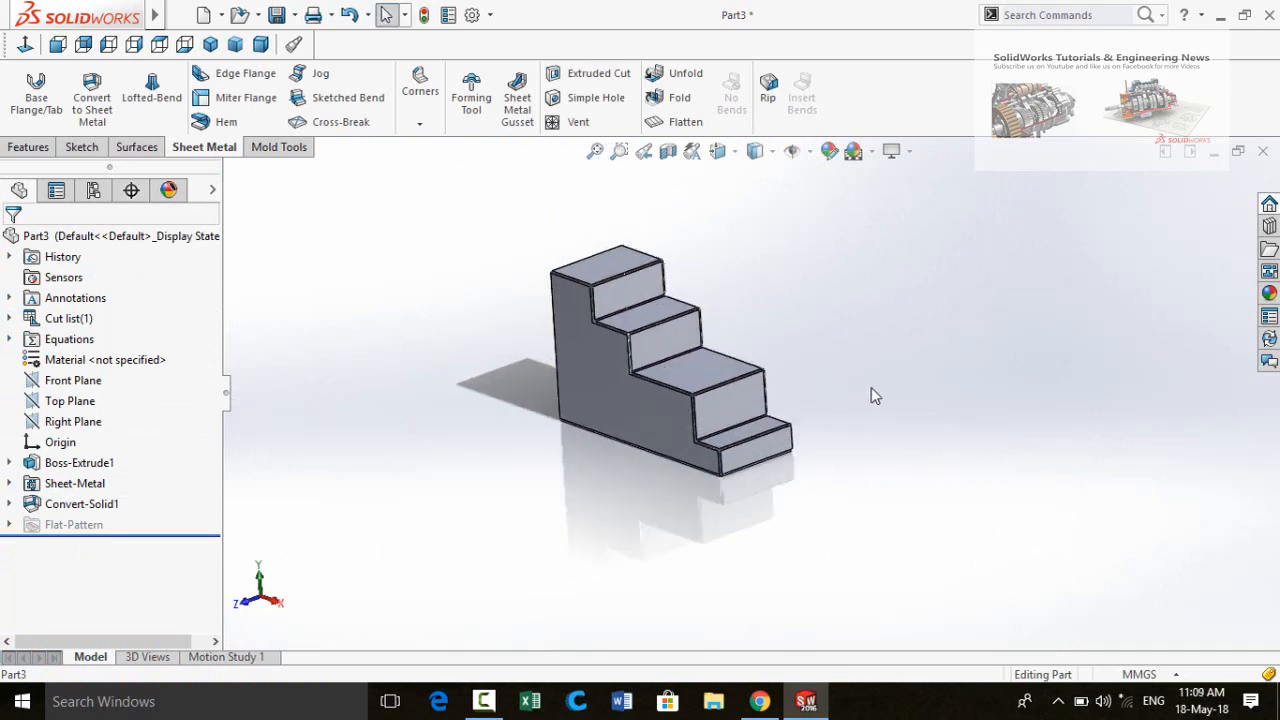
pyautogui.click(662, 126)
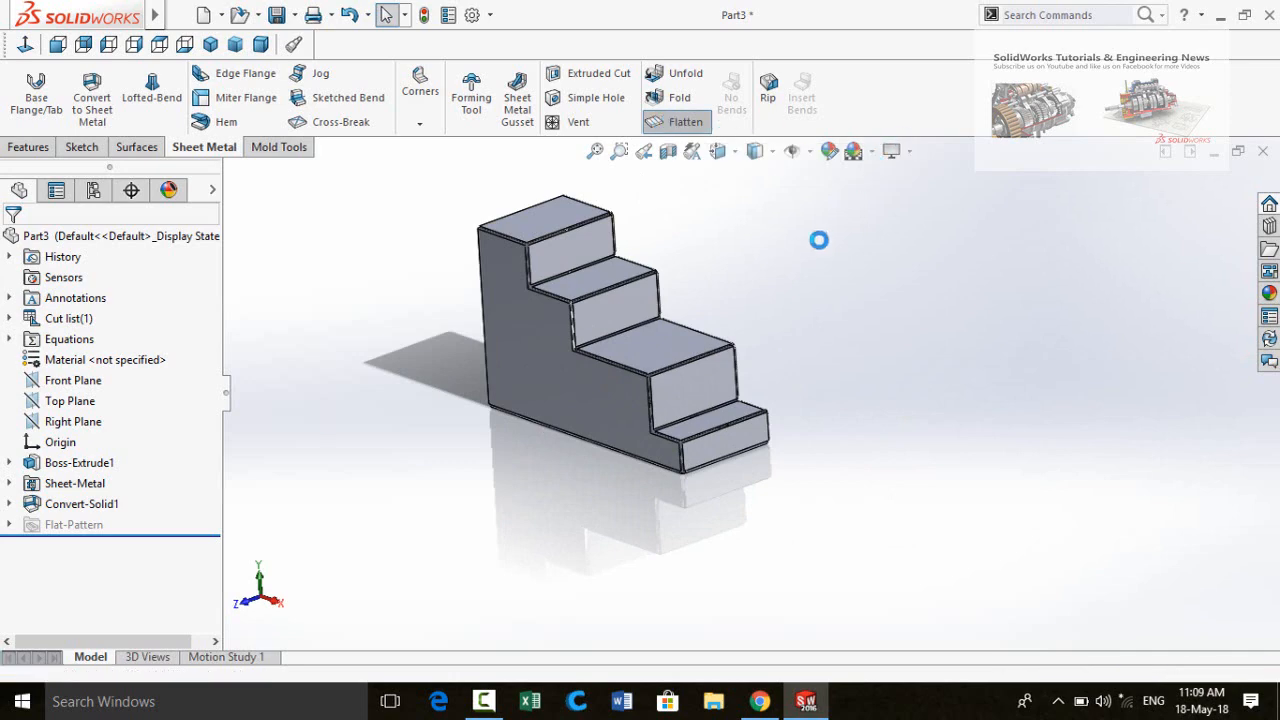
# Step: Examine the flattened staircase pattern and orient the view normal to its large flat face
pyautogui.moveTo(684, 394)
pyautogui.mouseDown(button='middle')
pyautogui.moveTo(654, 466)
pyautogui.moveTo(651, 386)
pyautogui.moveTo(674, 530)
pyautogui.moveTo(668, 510)
pyautogui.moveTo(663, 491)
pyautogui.moveTo(697, 543)
pyautogui.moveTo(663, 329)
pyautogui.mouseUp(button='middle')
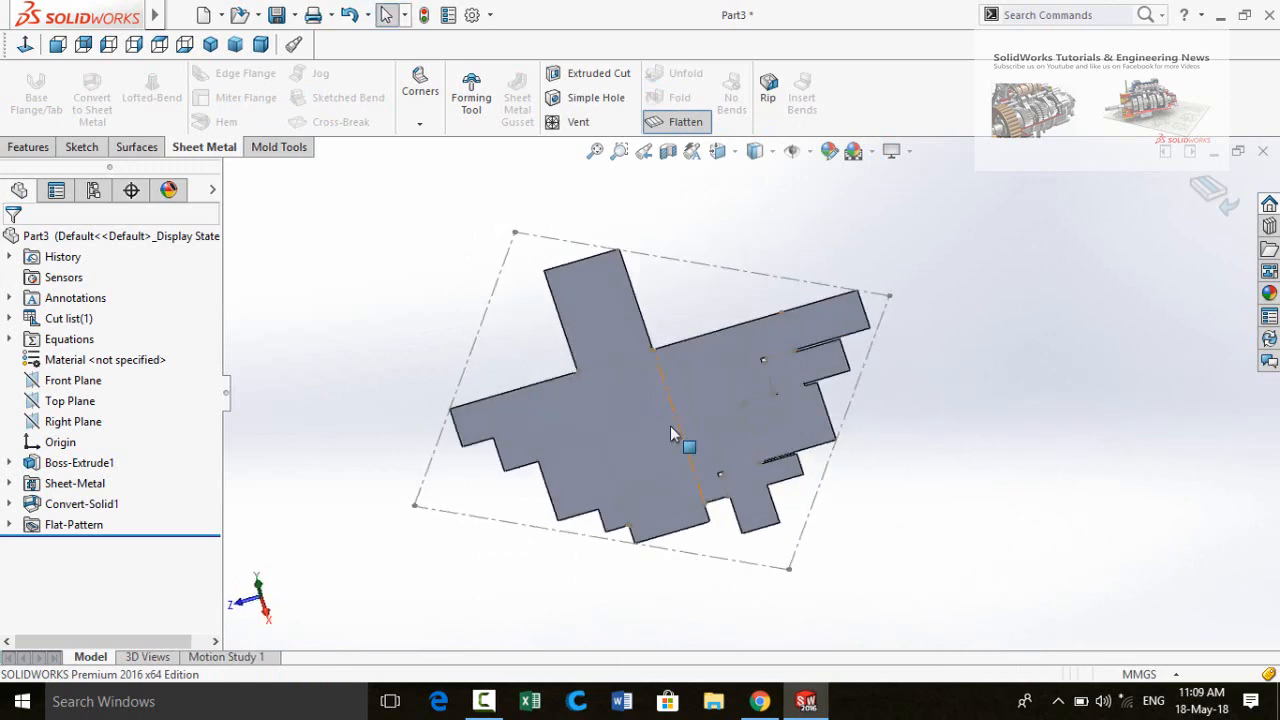
pyautogui.moveTo(597, 466); pyautogui.dragTo(614, 560, button='middle')
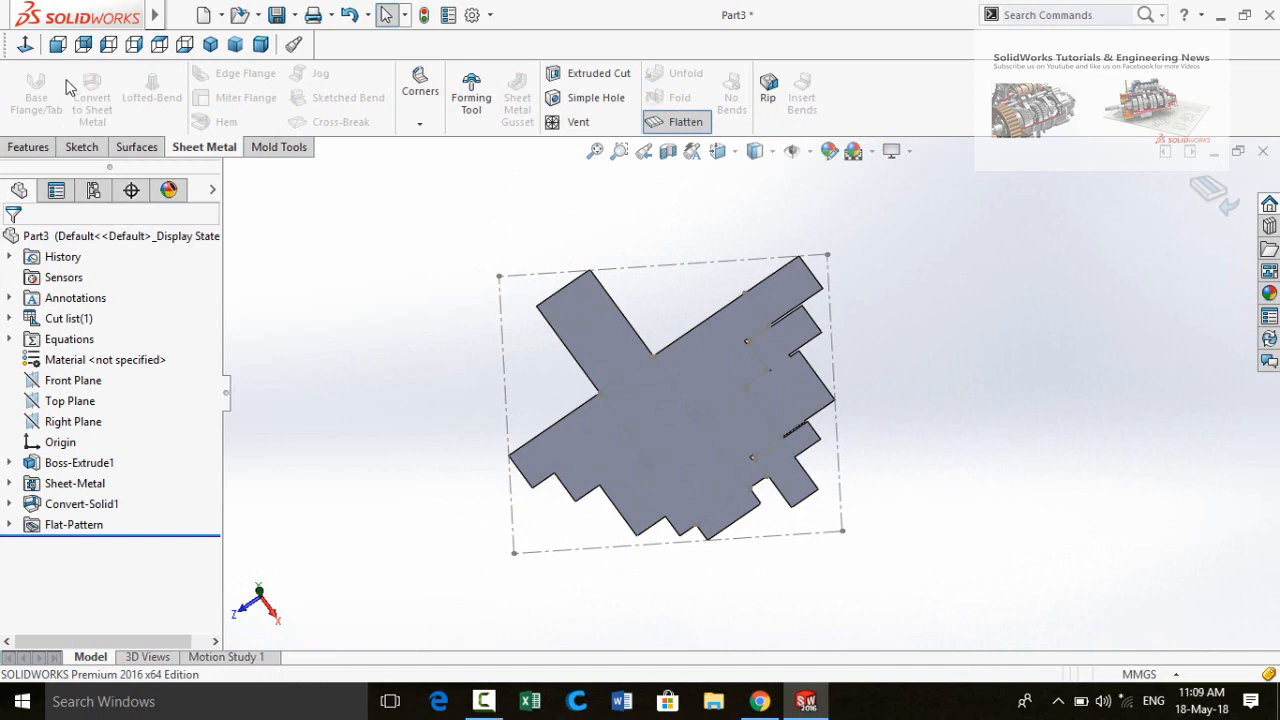
pyautogui.click(681, 415)
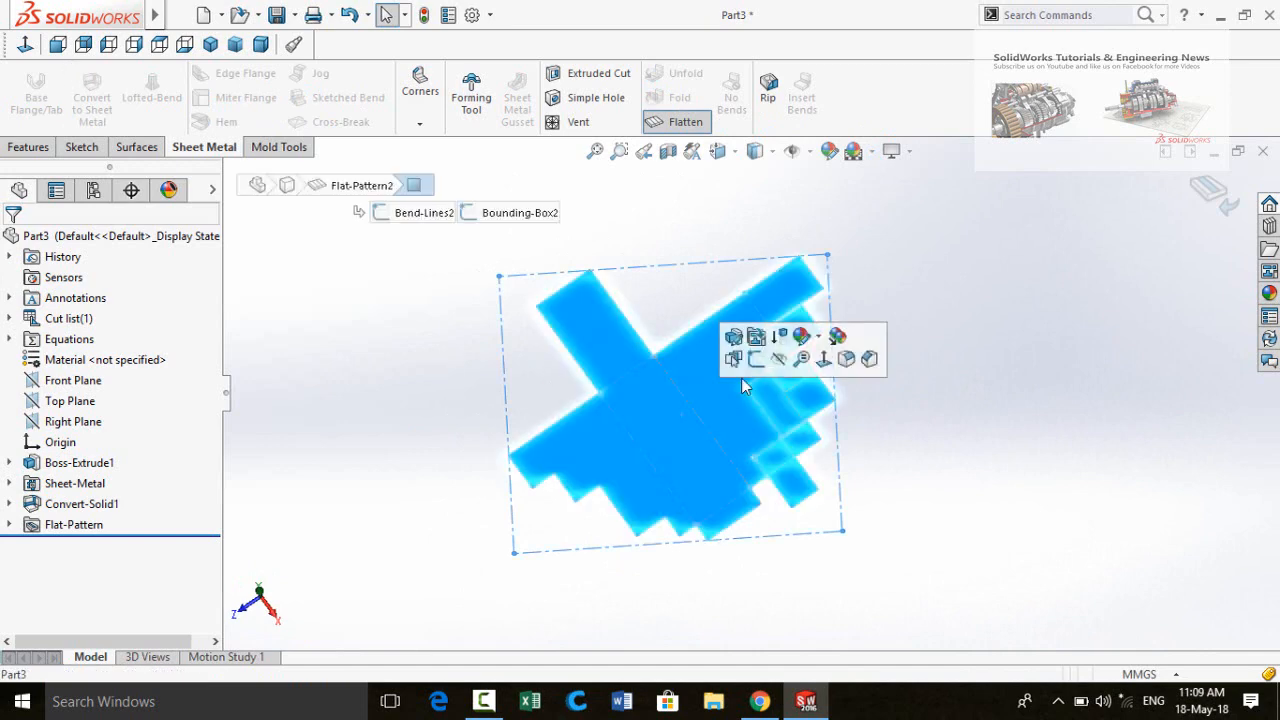
pyautogui.click(825, 362)
pyautogui.click(1106, 446)
pyautogui.moveTo(1106, 446); pyautogui.dragTo(766, 488, button='middle')
pyautogui.scroll(-3, 714, 322)
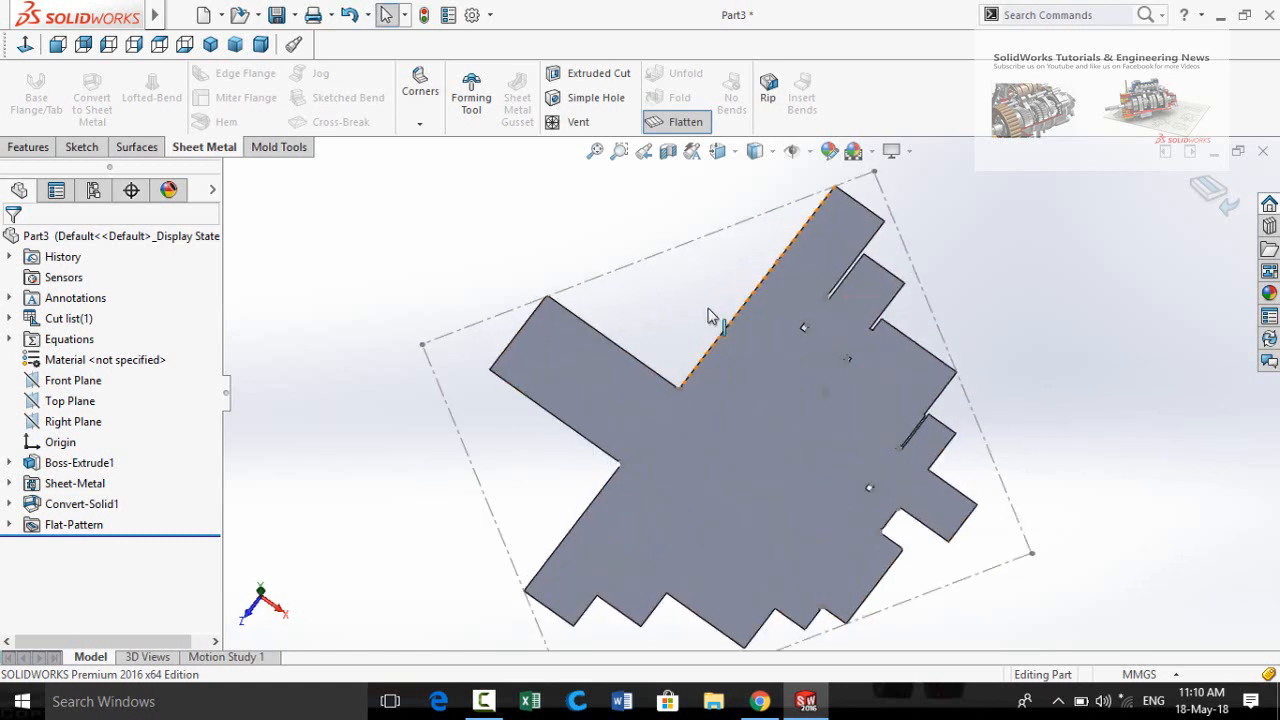
pyautogui.scroll(1, 707, 312)
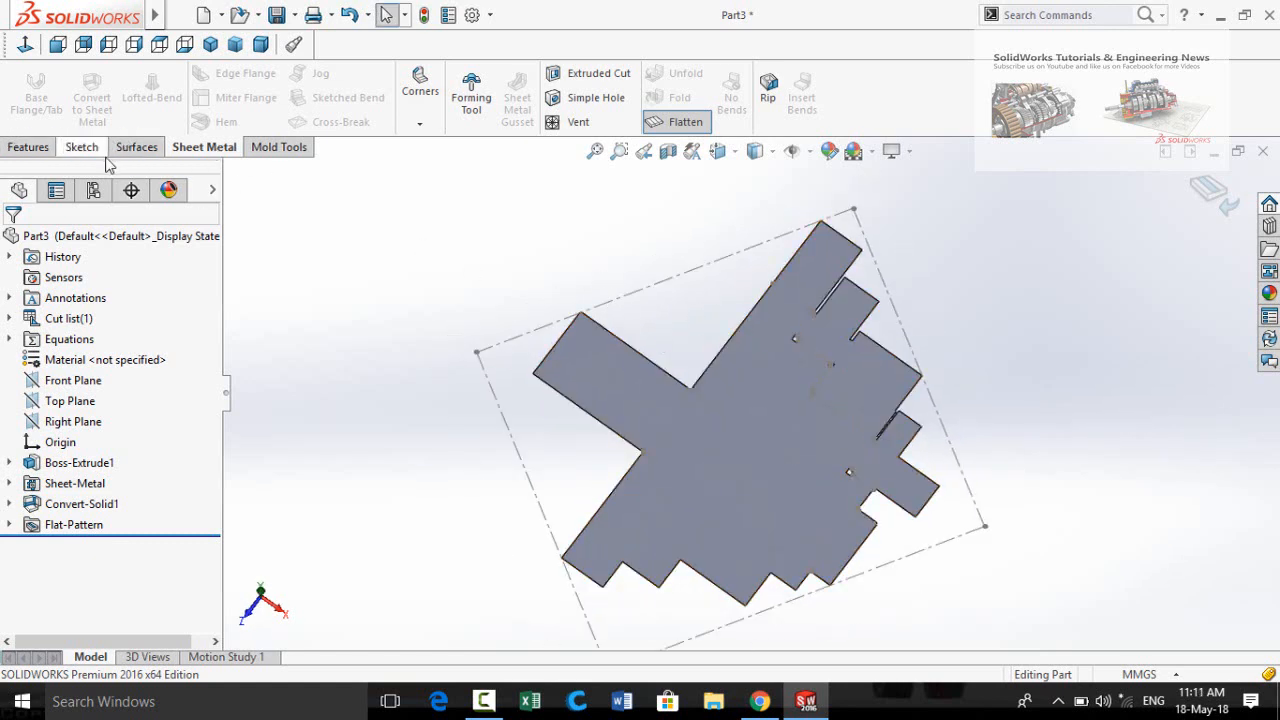
# Step: Measure the long inner edge of the rectangular end flap on the flat pattern with a reference dimension, without placing it
pyautogui.click(82, 147)
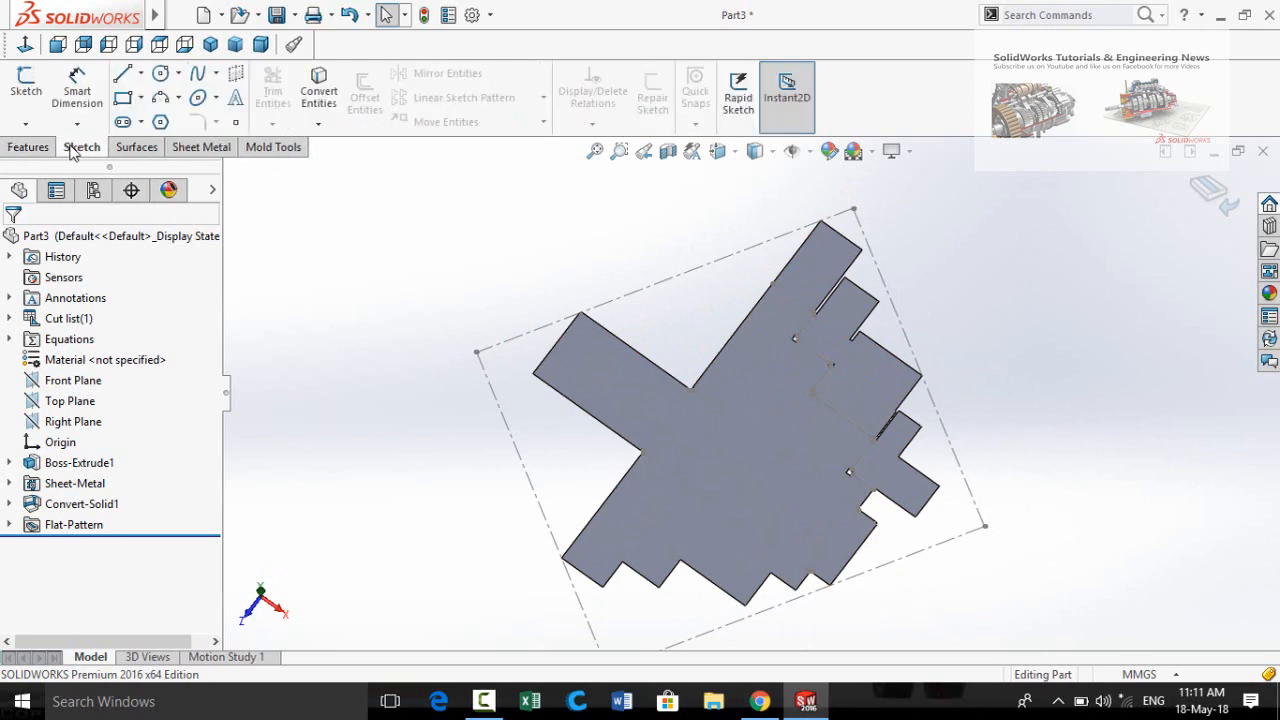
pyautogui.click(76, 91)
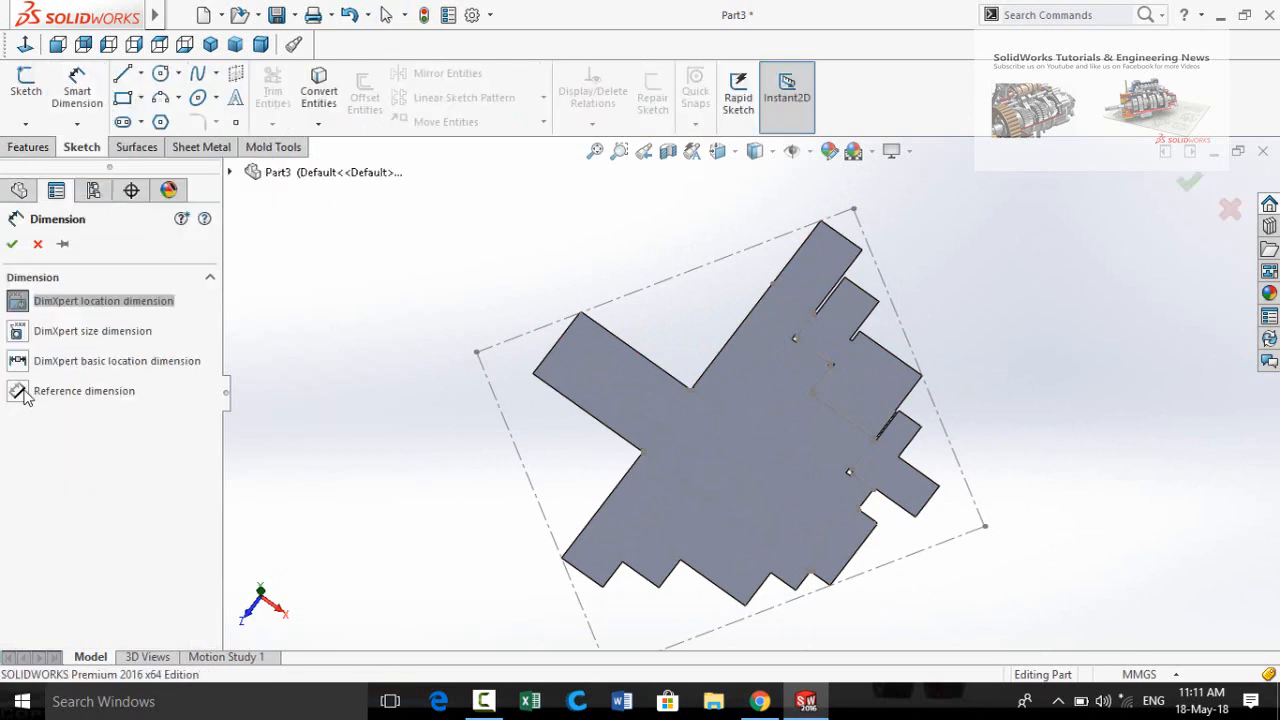
pyautogui.click(20, 393)
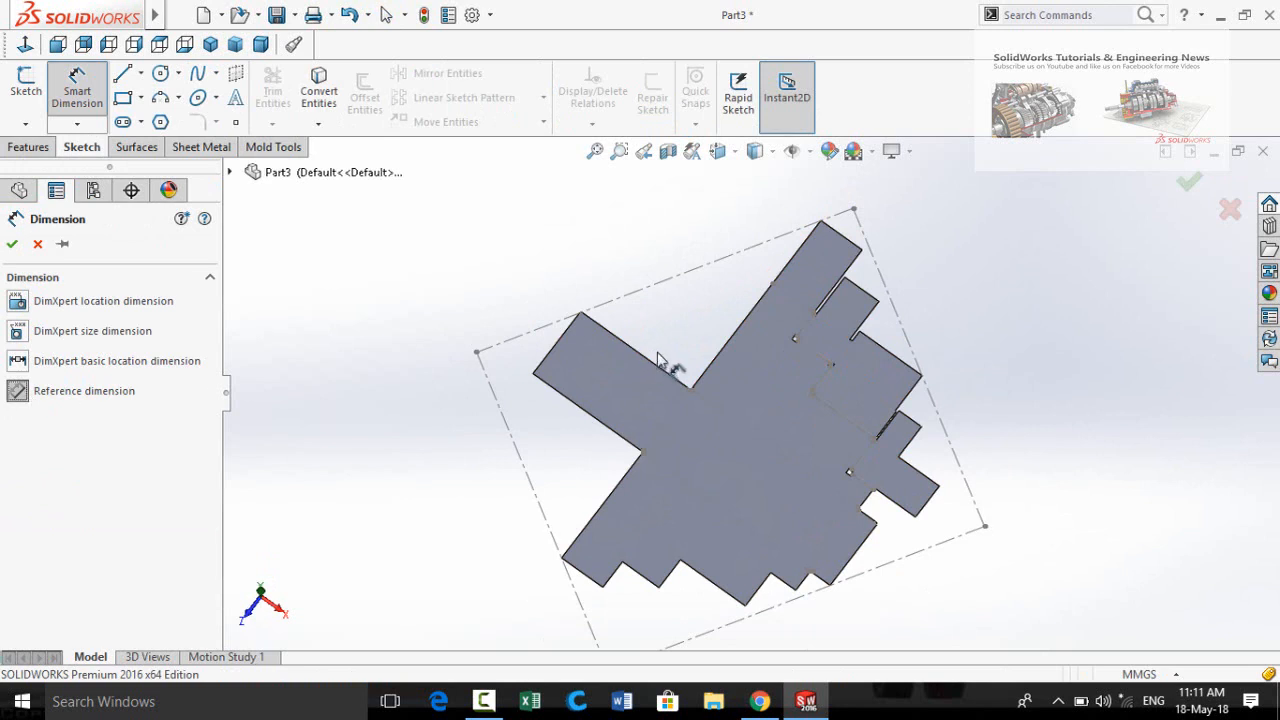
pyautogui.scroll(-2, 668, 361)
pyautogui.click(673, 389)
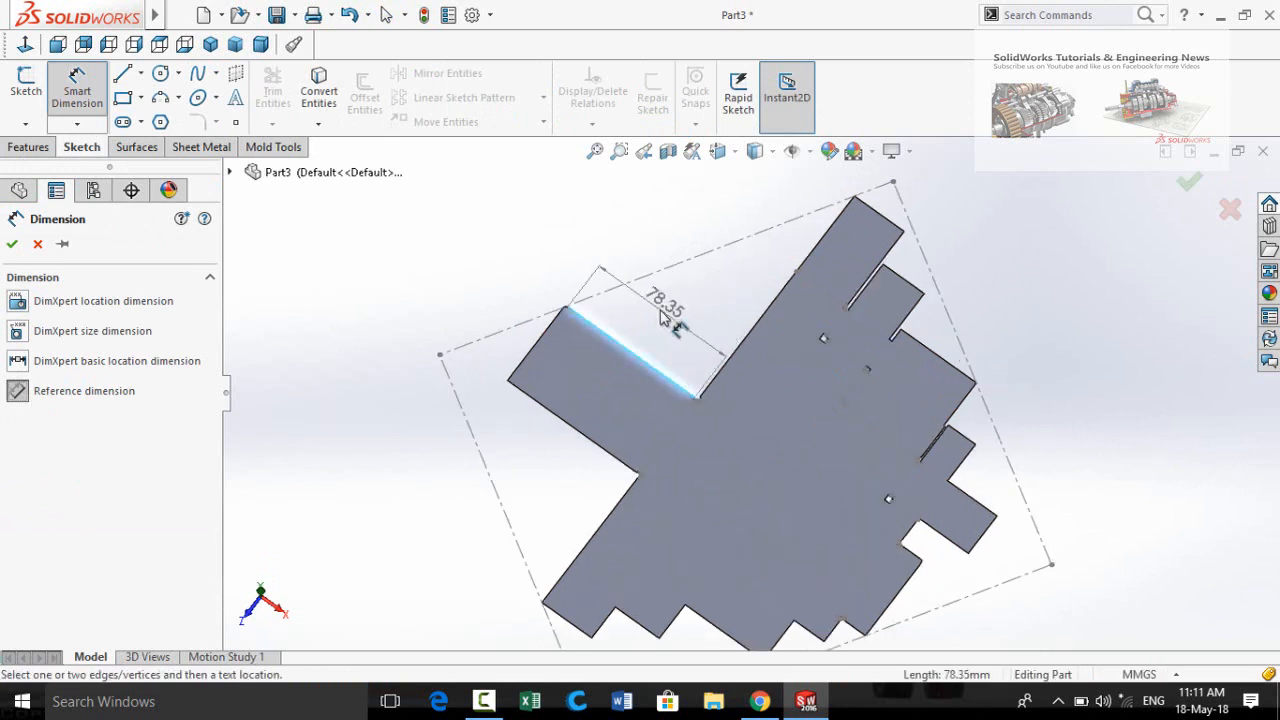
pyautogui.press('Escape')
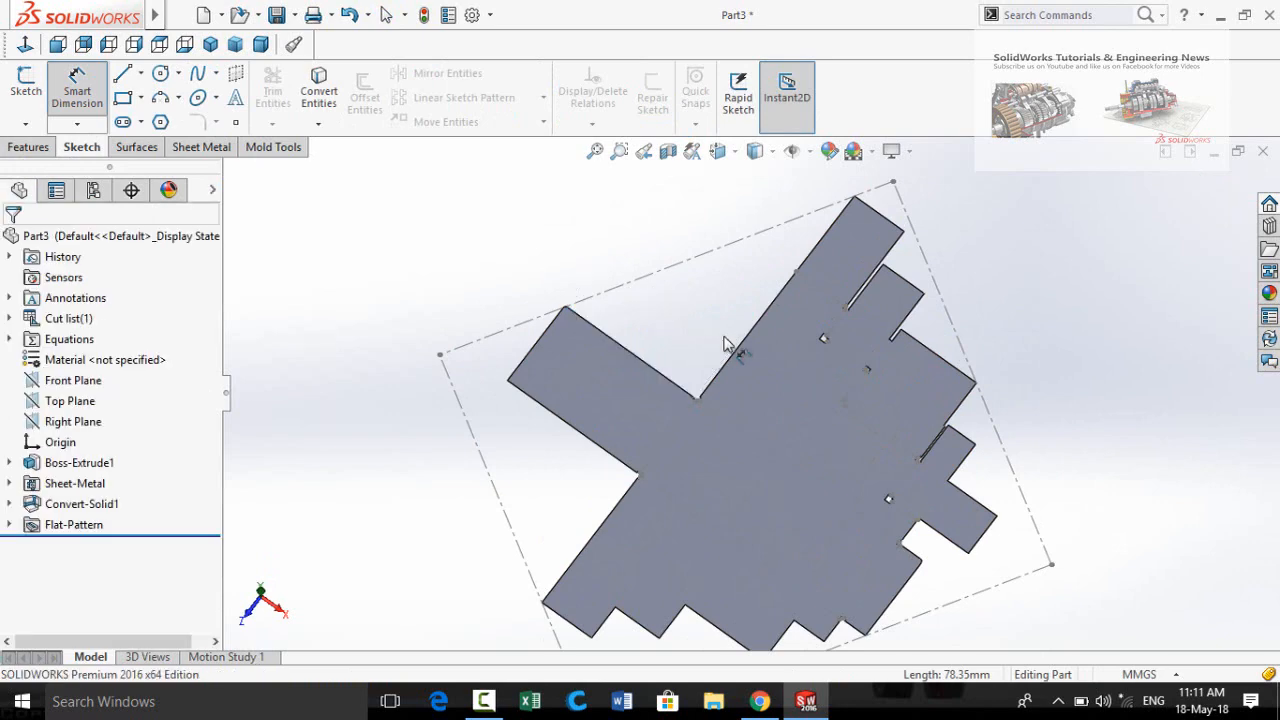
pyautogui.scroll(2, 726, 343)
pyautogui.press('Escape')
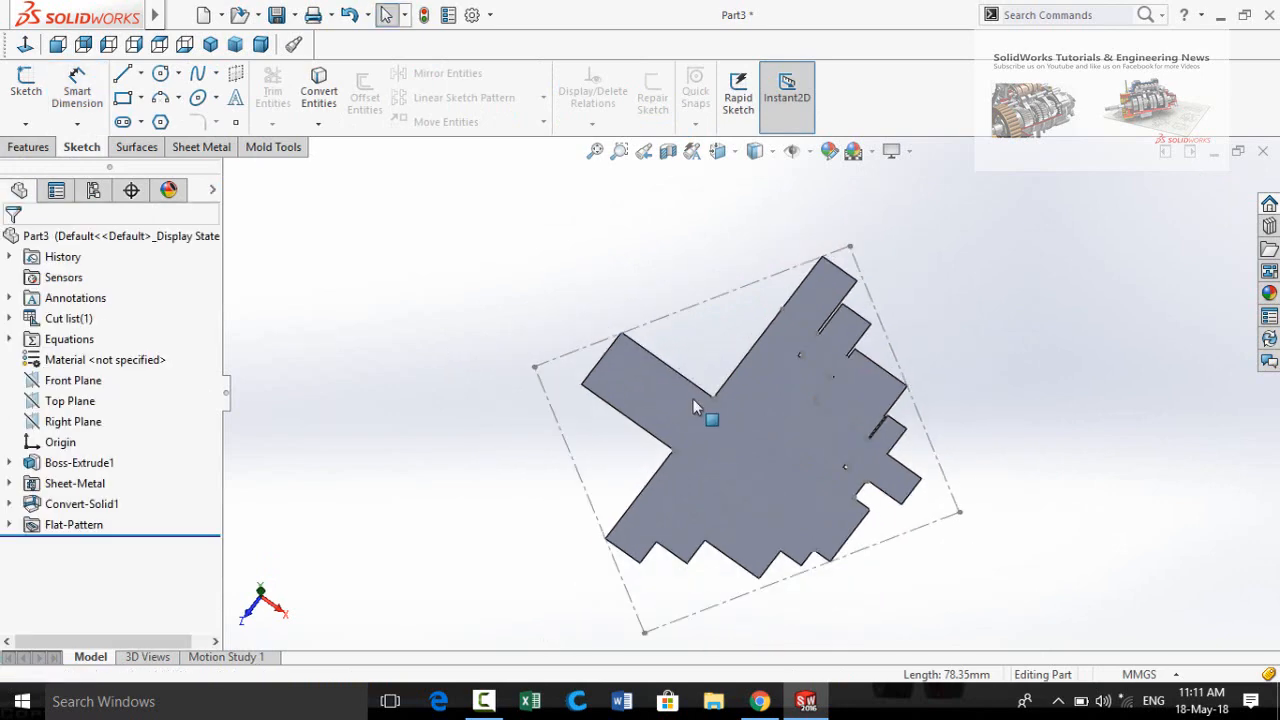
# Step: Turn off Flatten to return the sheet metal part to its folded staircase shape
pyautogui.moveTo(708, 406)
pyautogui.mouseDown(button='middle')
pyautogui.moveTo(766, 337)
pyautogui.moveTo(671, 260)
pyautogui.moveTo(631, 183)
pyautogui.mouseUp(button='middle')
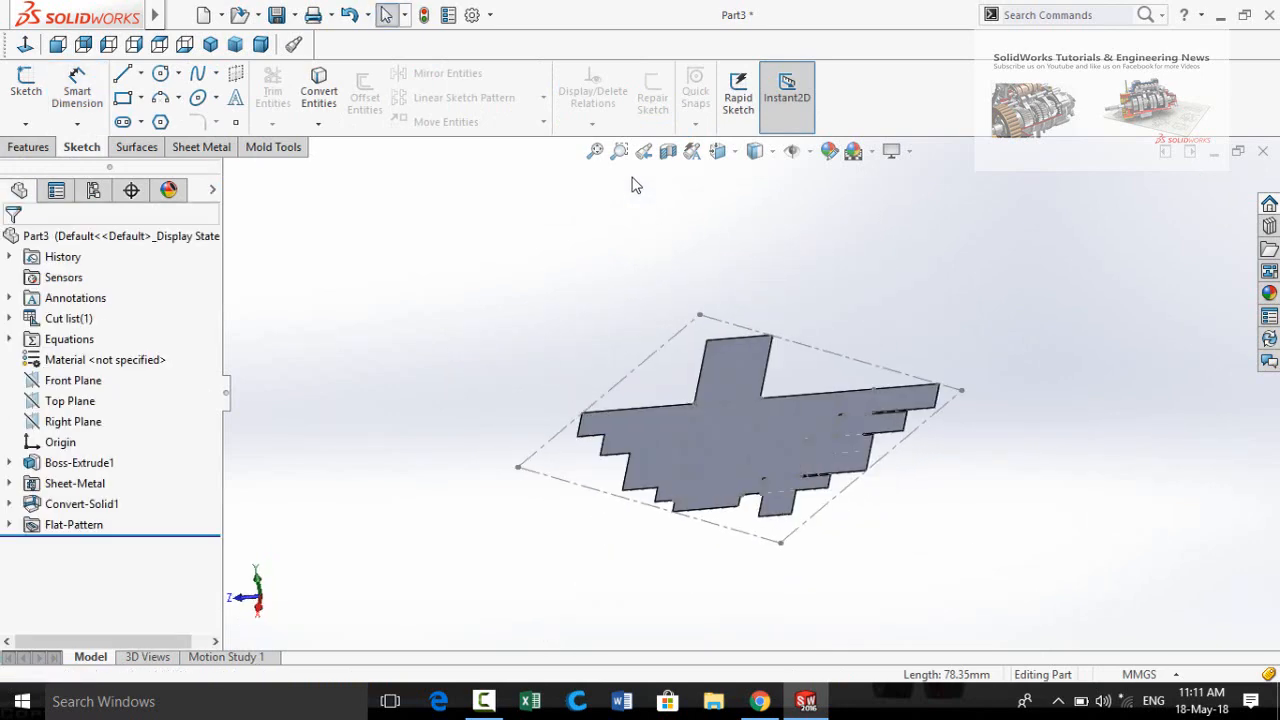
pyautogui.click(201, 148)
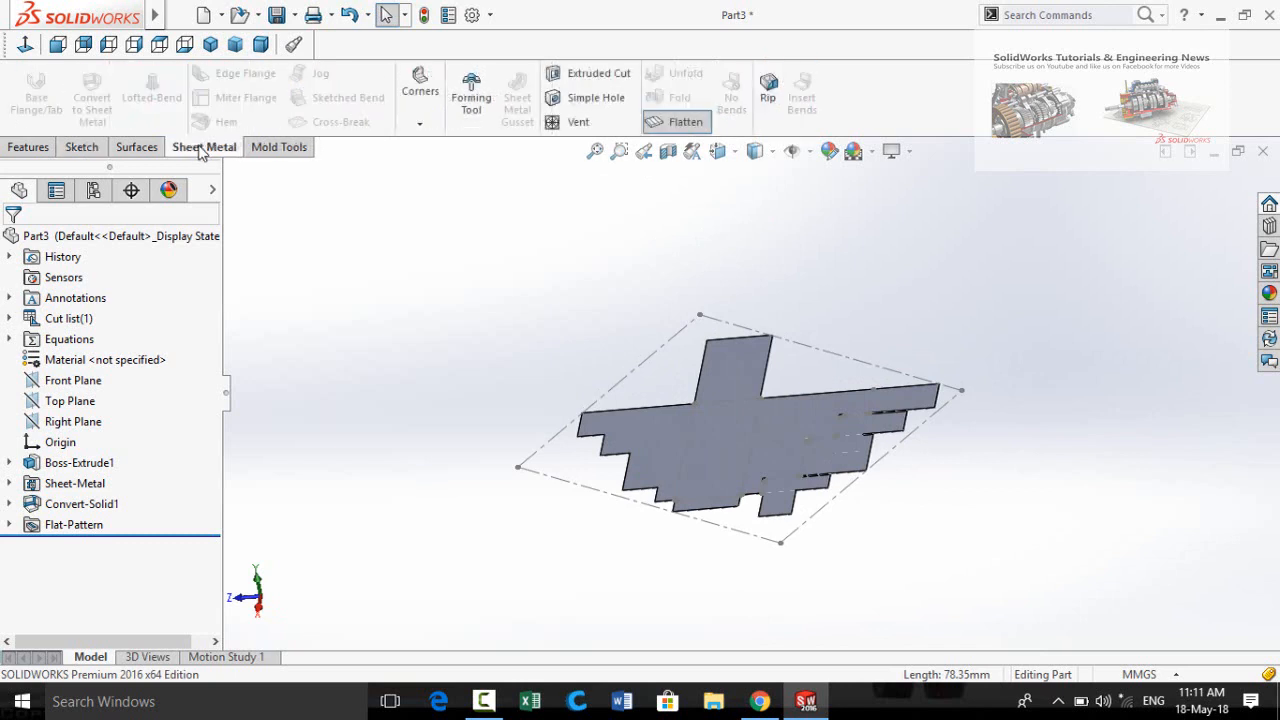
pyautogui.click(677, 122)
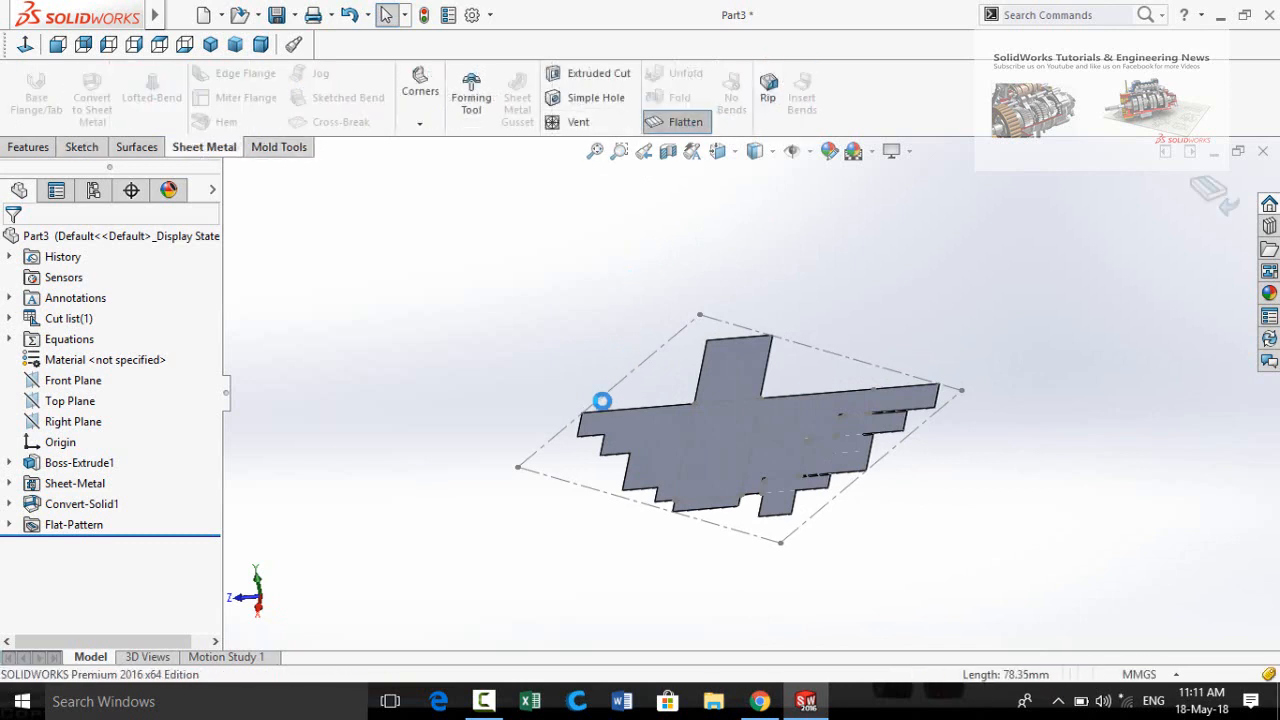
pyautogui.moveTo(600, 360); pyautogui.dragTo(678, 378, button='middle')
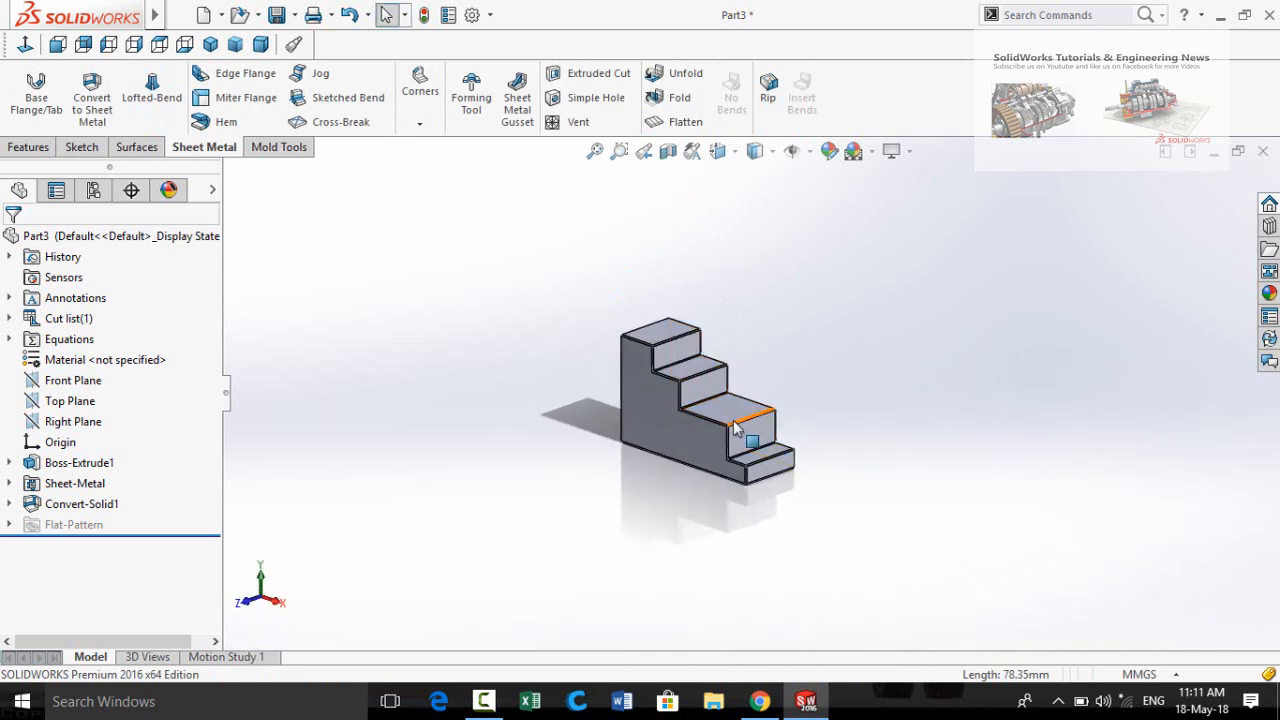
# Step: Inspect the folded staircase's treads, risers, side wall and rip gaps from several angles and distances
pyautogui.scroll(-2, 735, 450)
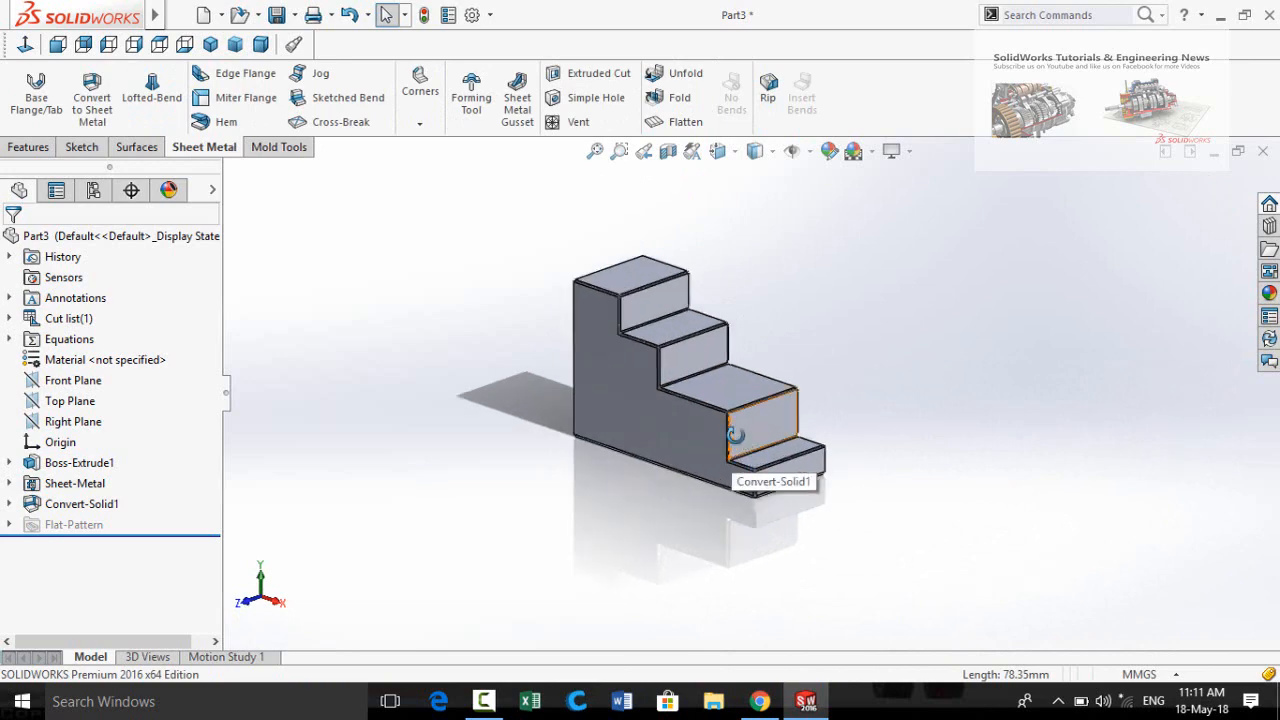
pyautogui.moveTo(735, 435)
pyautogui.mouseDown(button='middle')
pyautogui.moveTo(703, 483)
pyautogui.moveTo(735, 412)
pyautogui.mouseUp(button='middle')
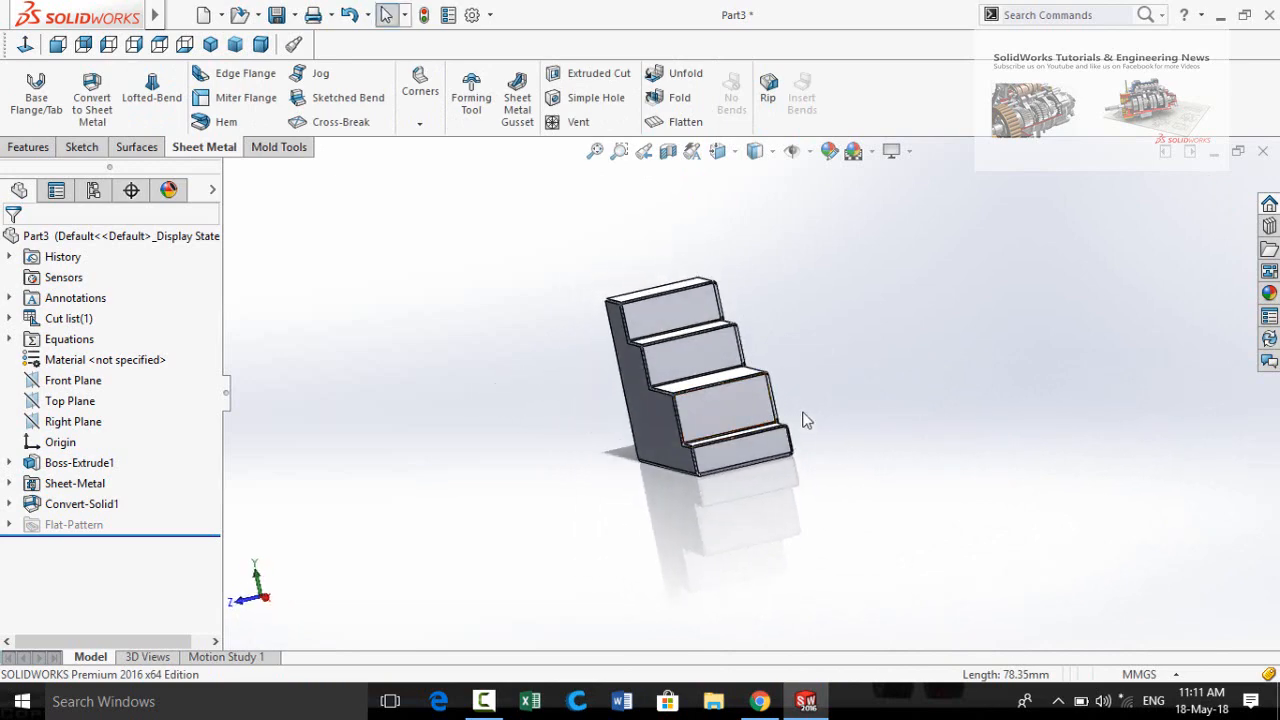
pyautogui.scroll(-4, 803, 413)
pyautogui.moveTo(650, 388); pyautogui.dragTo(686, 461, button='middle')
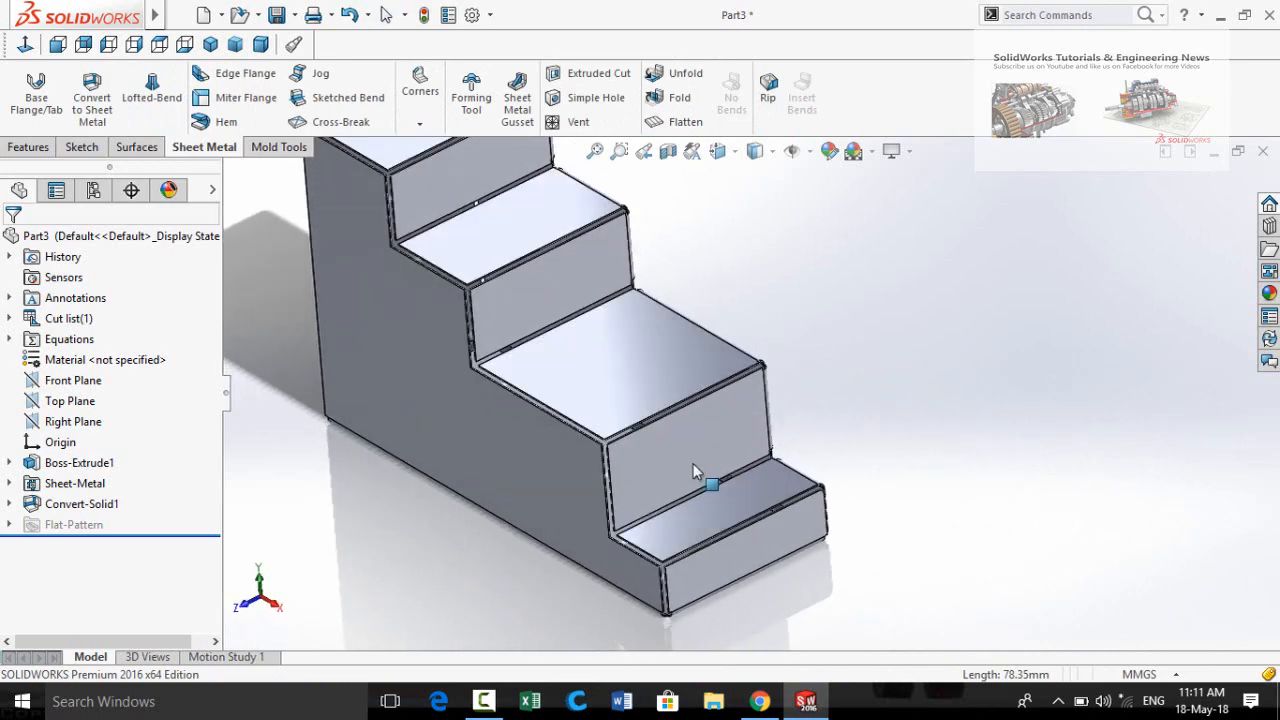
pyautogui.scroll(3, 693, 463)
pyautogui.scroll(-5, 680, 366)
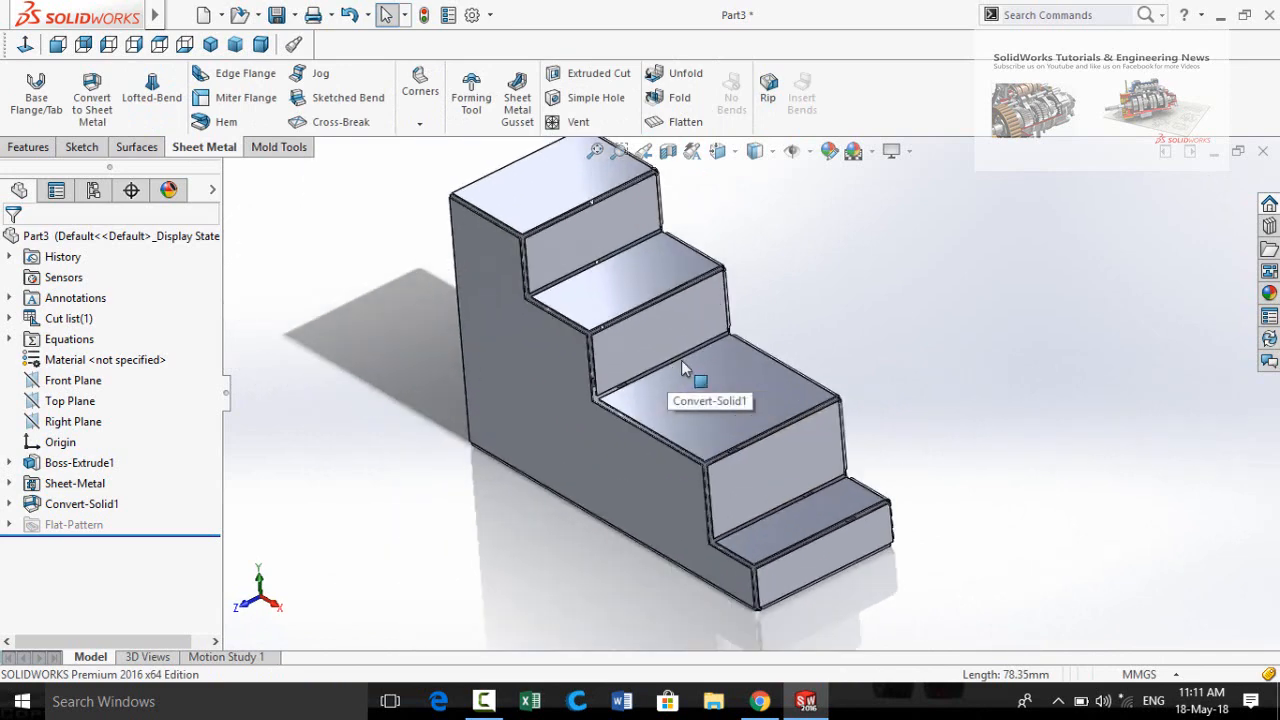
pyautogui.scroll(3, 681, 367)
pyautogui.scroll(-3, 765, 332)
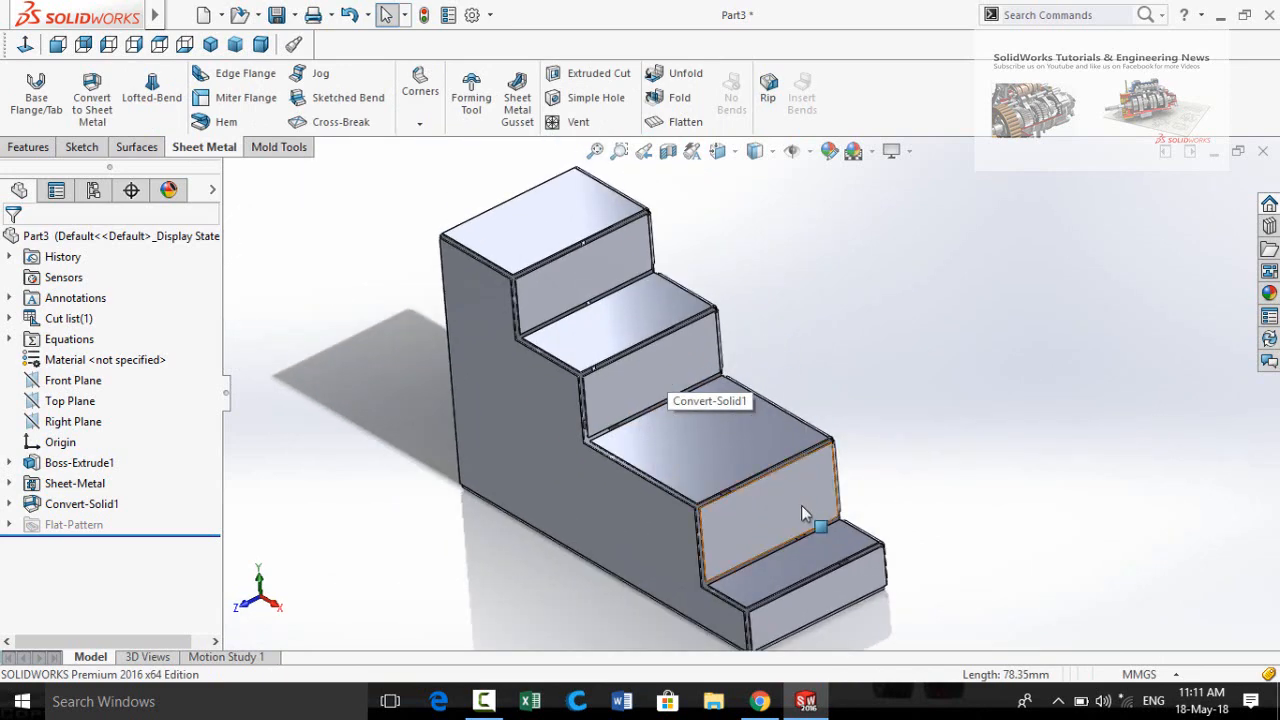
pyautogui.scroll(3, 785, 501)
pyautogui.scroll(-3, 785, 501)
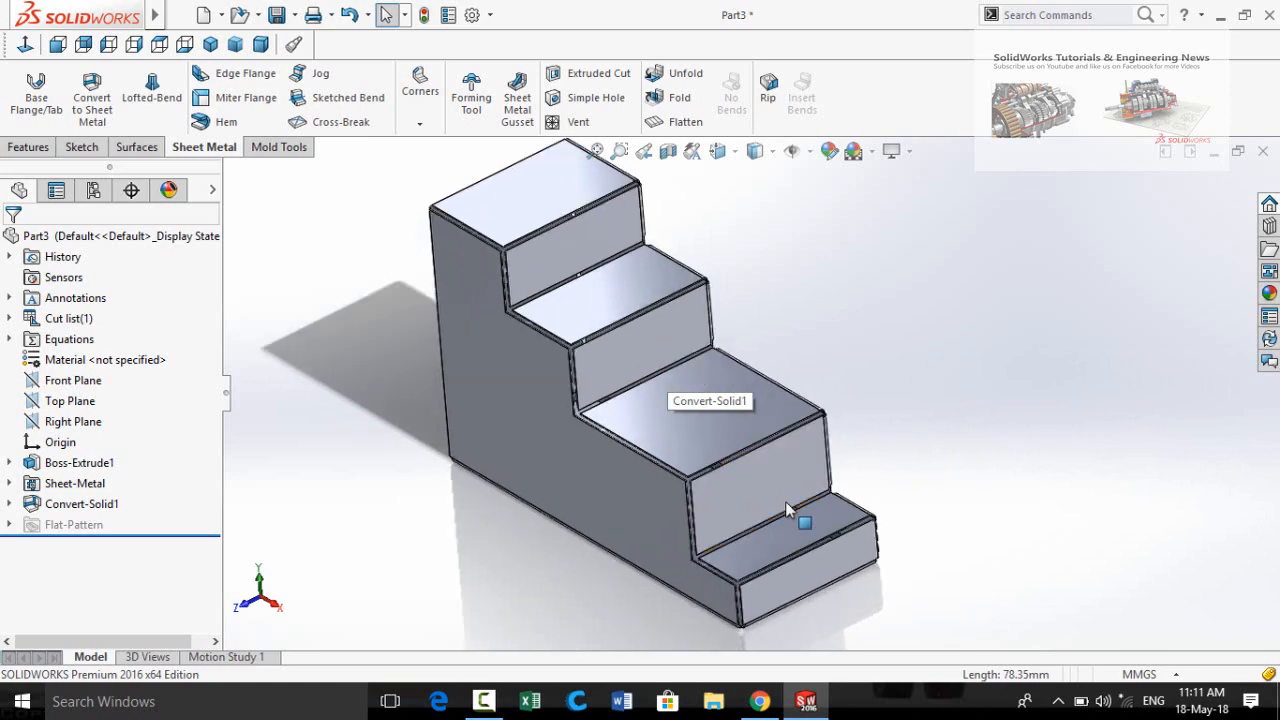
pyautogui.moveTo(766, 492)
pyautogui.mouseDown(button='middle')
pyautogui.moveTo(775, 443)
pyautogui.moveTo(749, 486)
pyautogui.moveTo(743, 446)
pyautogui.moveTo(731, 451)
pyautogui.moveTo(763, 449)
pyautogui.mouseUp(button='middle')
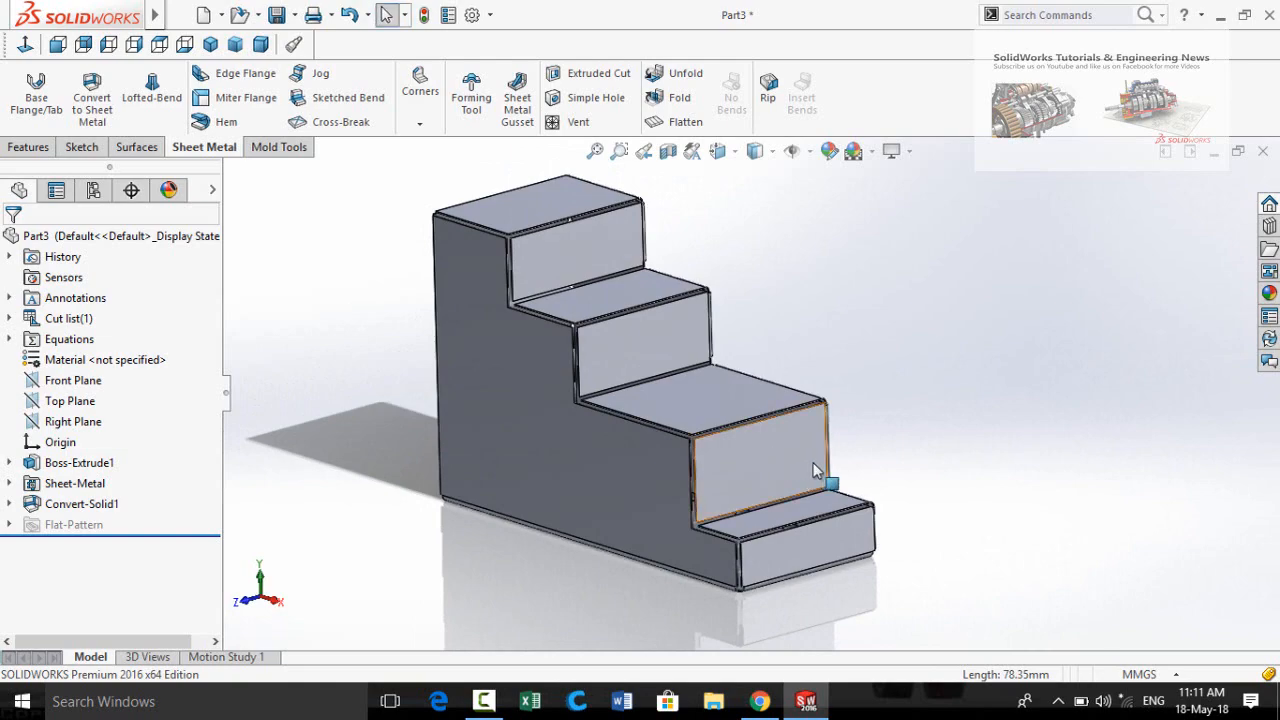